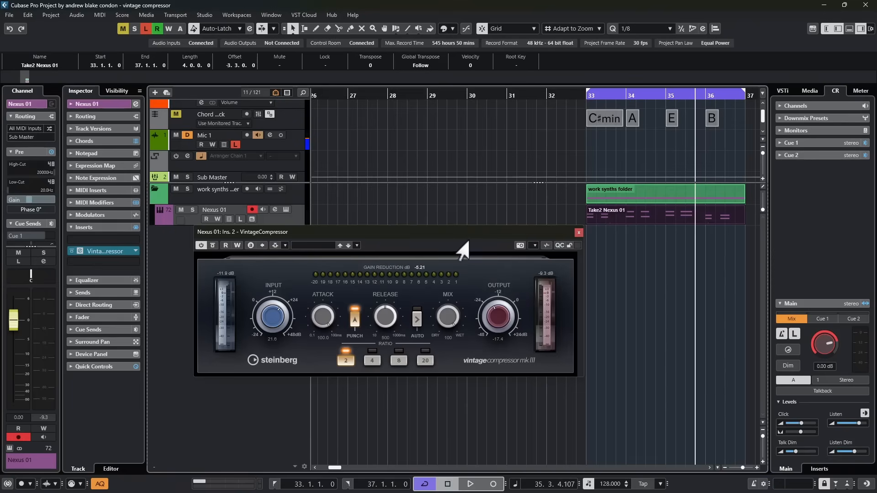
Step: Load VintageCompressor into the Nexus 01 insert slot by searching the effects for "comp", and reposition its editor below the track's events
left_click(578, 232)
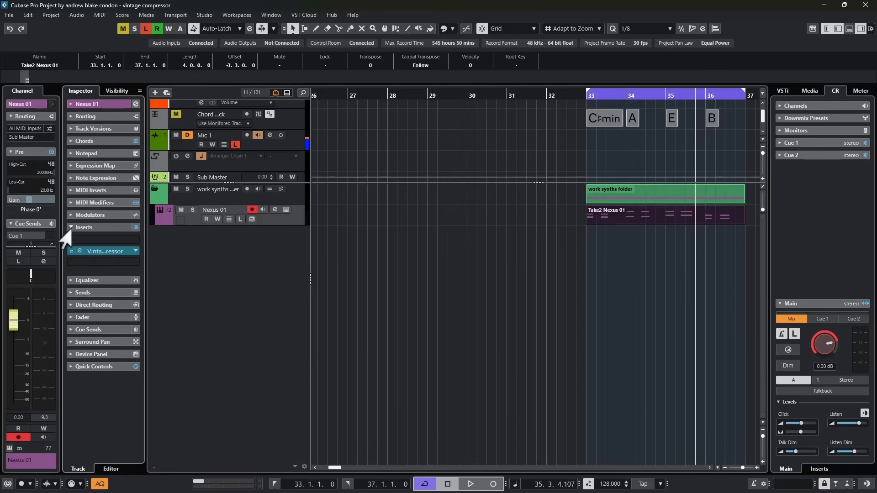
left_click(113, 247)
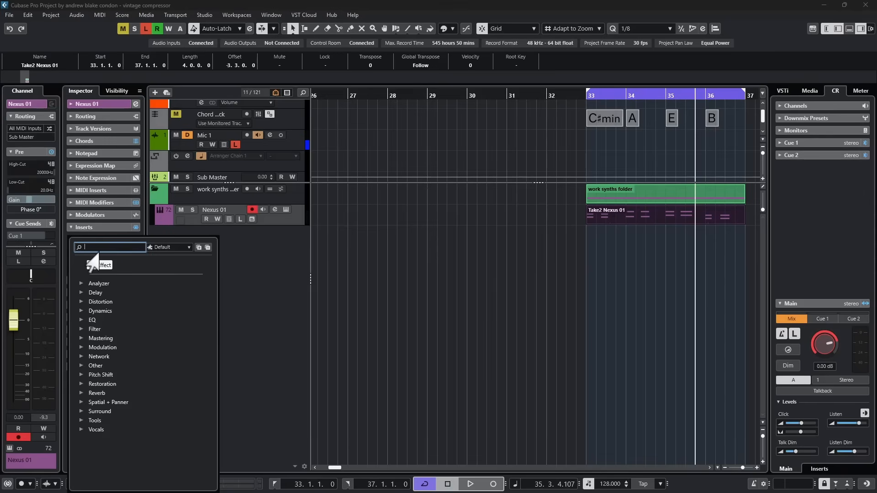
type("comp")
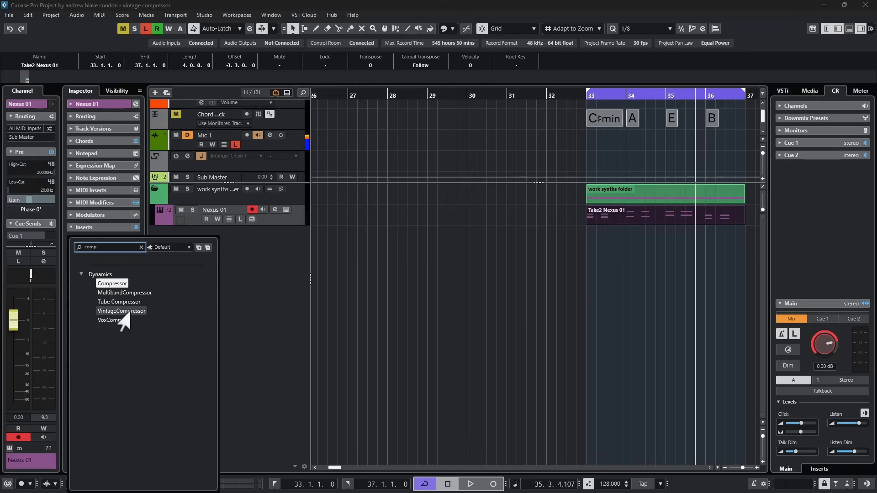
left_click(122, 312)
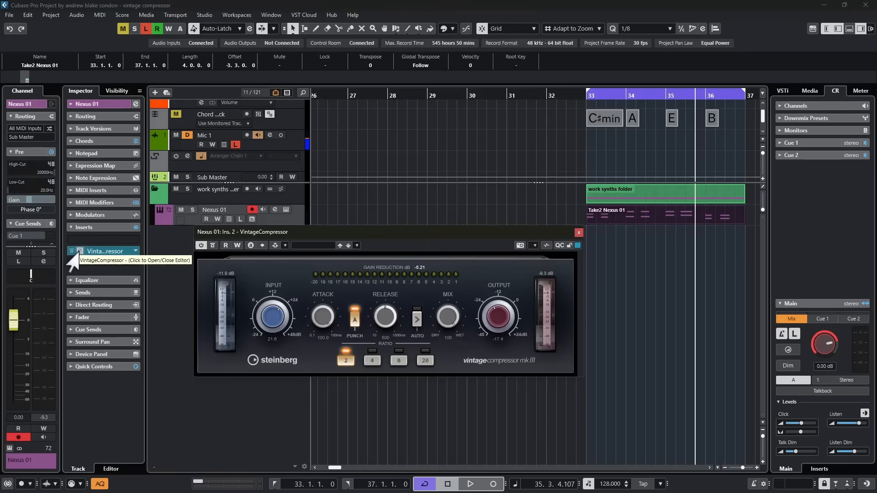
left_click_drag(409, 234, 540, 279)
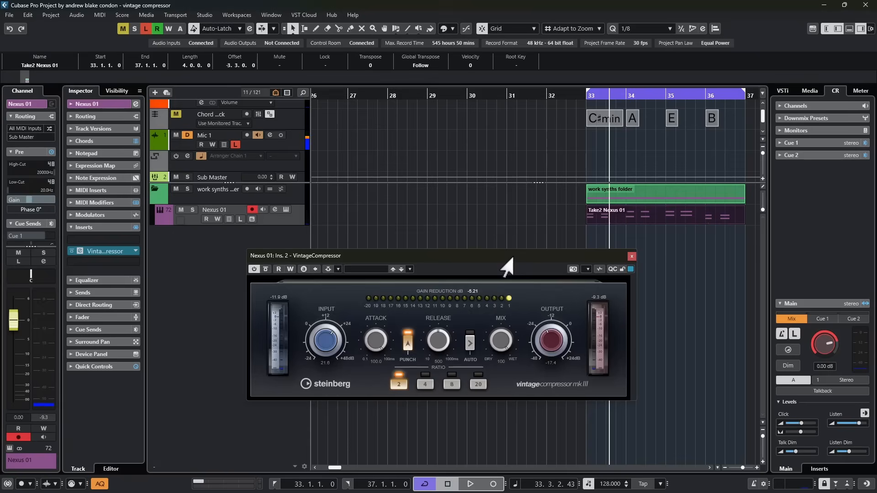
Step: Play the Nexus 01 part through the compressor to watch the gain reduction meter
key("space")
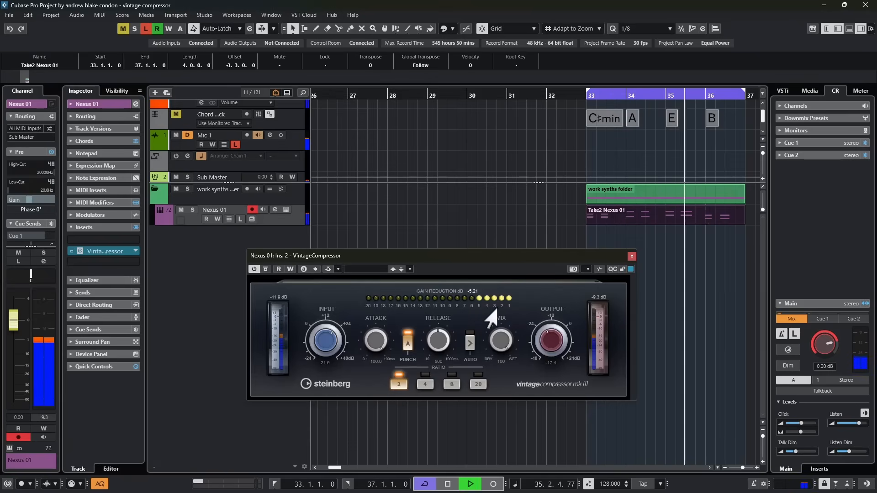
key("space")
key("space")
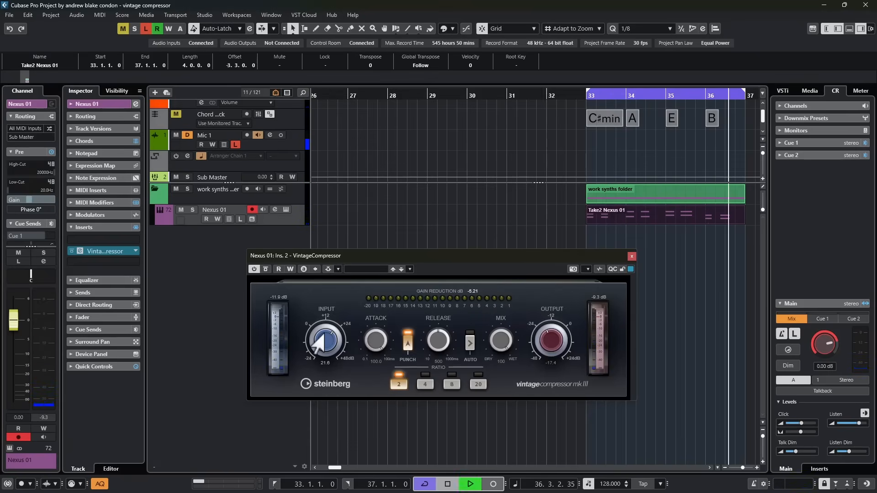
Step: Sweep the compressor's input gain down and up during playback, and leave it at 28.6 dB
left_click_drag(325, 334, 318, 354)
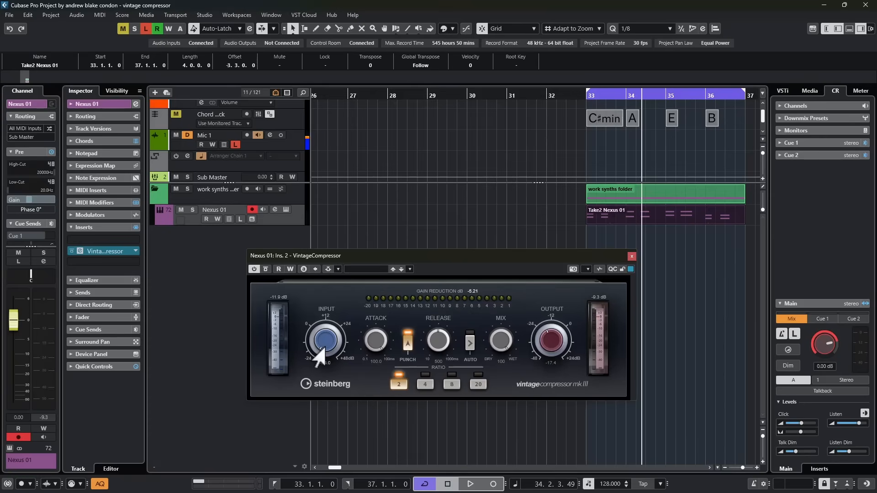
key("space")
left_click_drag(321, 354, 329, 286)
key("space")
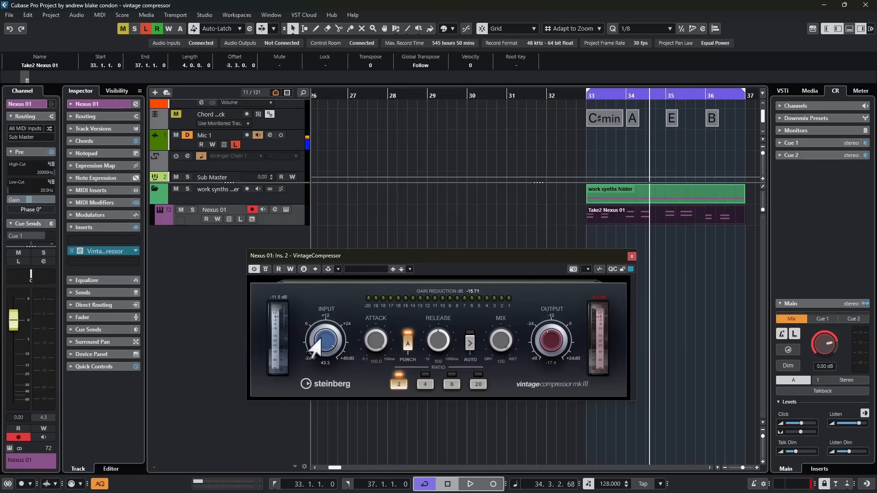
left_click_drag(315, 351, 315, 365)
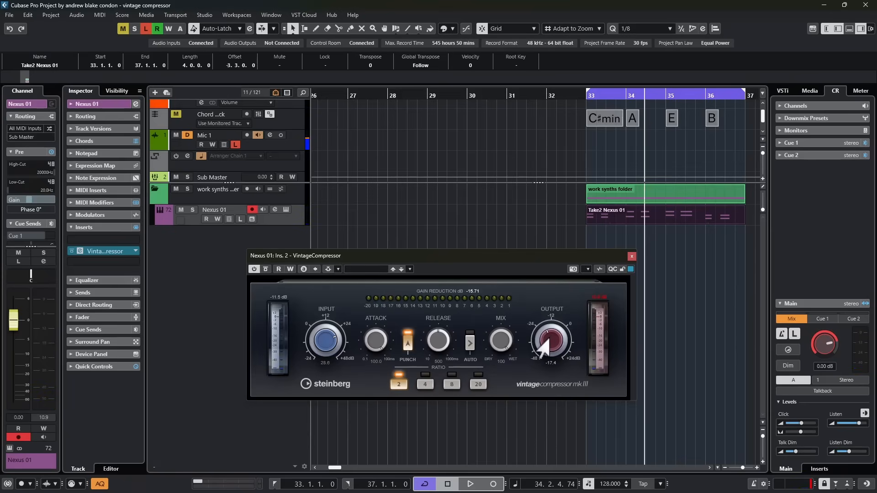
Step: Lower the compressor's output gain to -20.3 dB, auditioning the level with playback
key("space")
mouse_move(538, 339)
left_mouse_down()
mouse_move(533, 357)
mouse_move(549, 344)
mouse_move(533, 351)
left_mouse_up()
key("space")
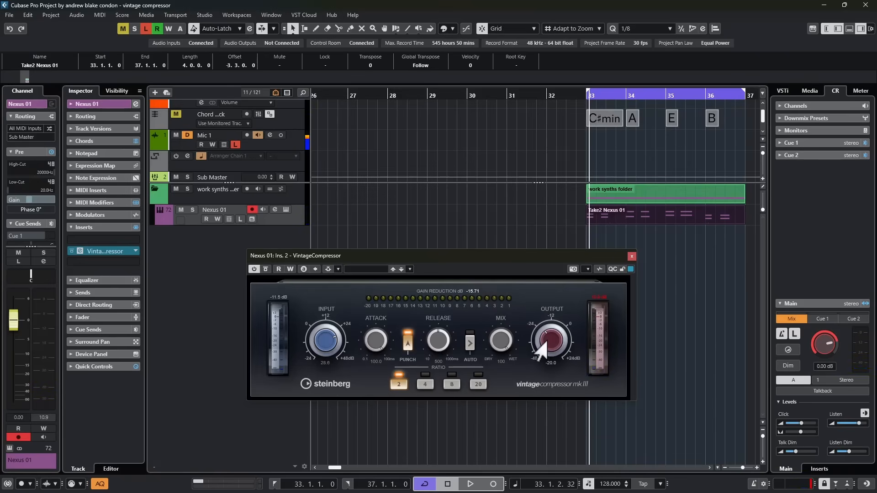
key("space")
left_click_drag(544, 352, 540, 343)
key("space")
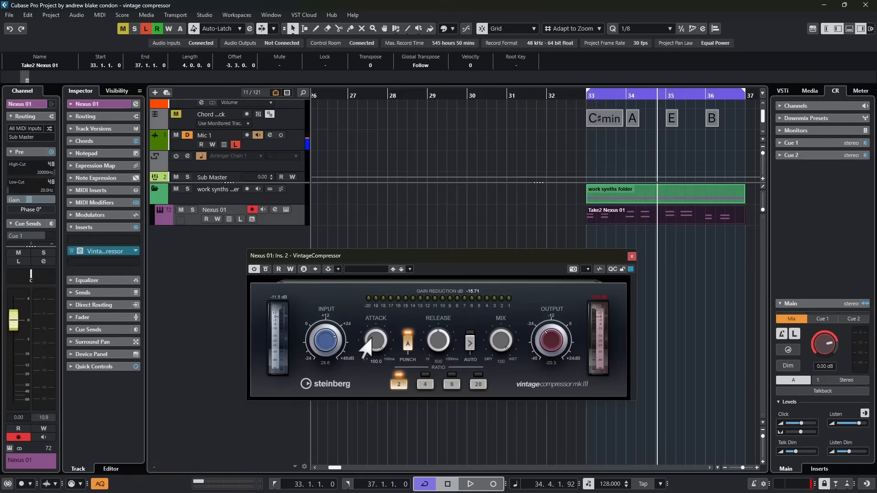
Step: Audition the shortest attack of 0.1 ms with Punch off, and set the compressor's attack to 54.5 ms
left_click_drag(365, 352, 364, 358)
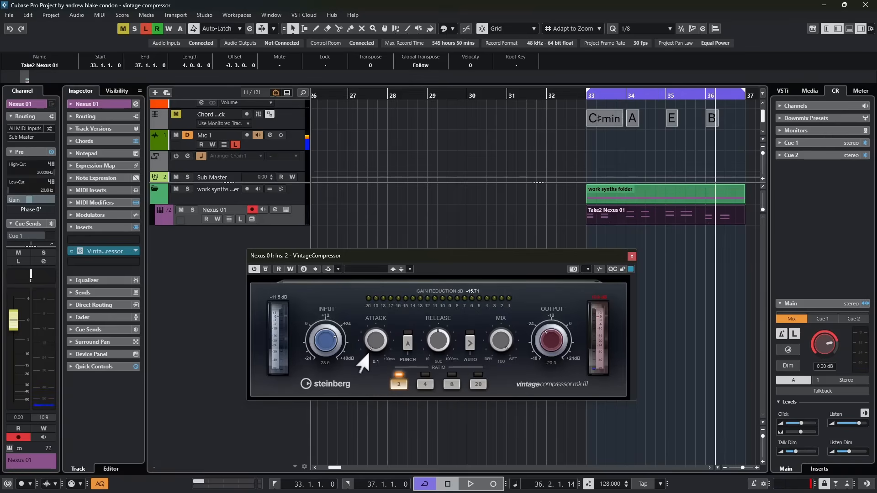
key("space")
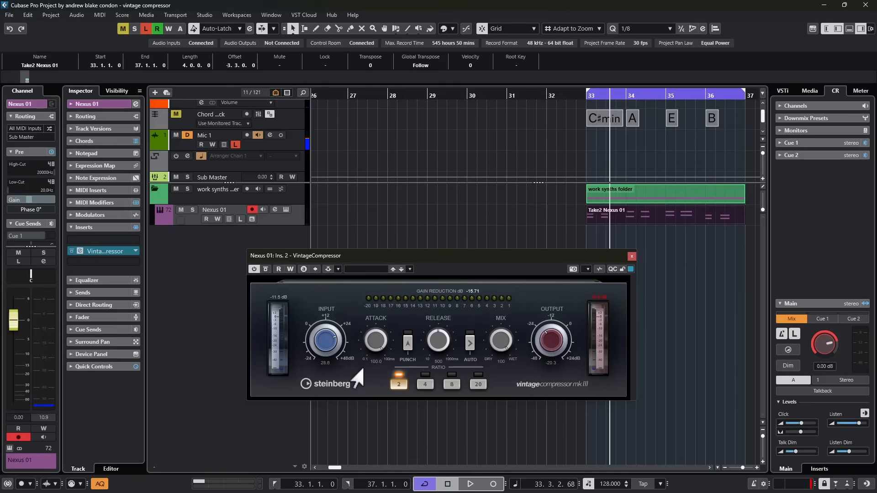
key("space")
left_click_drag(373, 348, 407, 354)
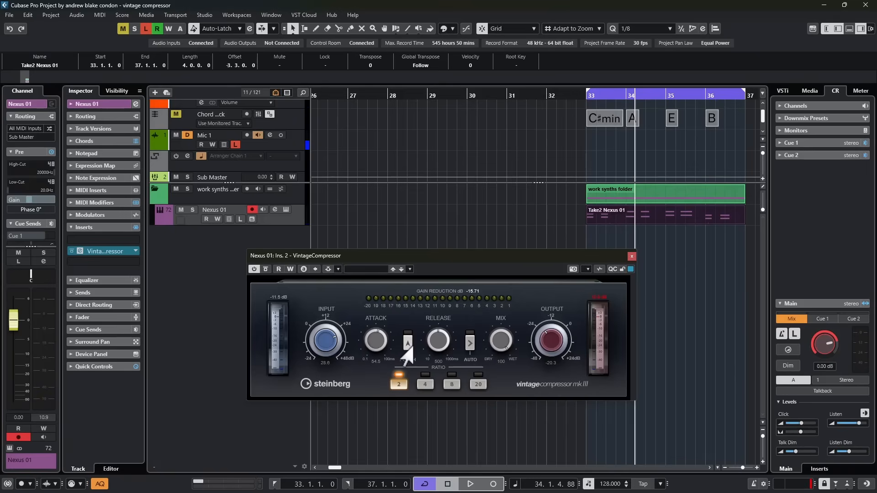
Step: Toggle the attack's Punch mode on and back off during playback to compare the sound
key("space")
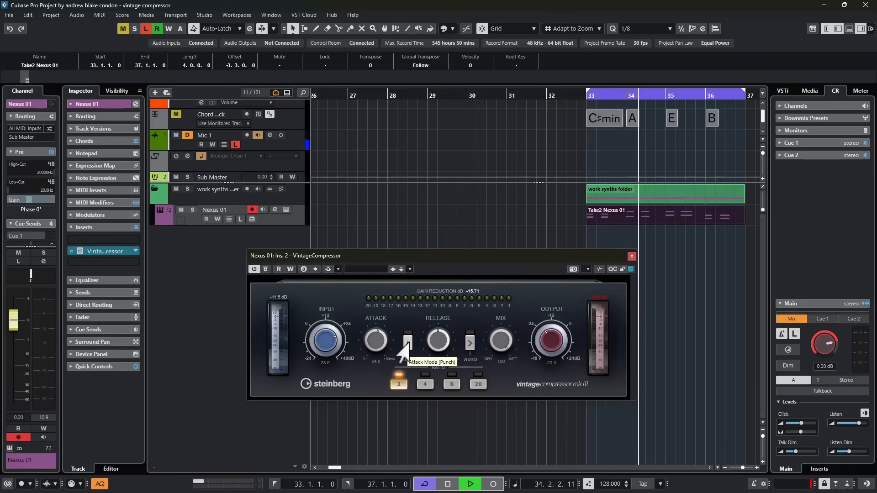
left_click(406, 345)
left_click(406, 345)
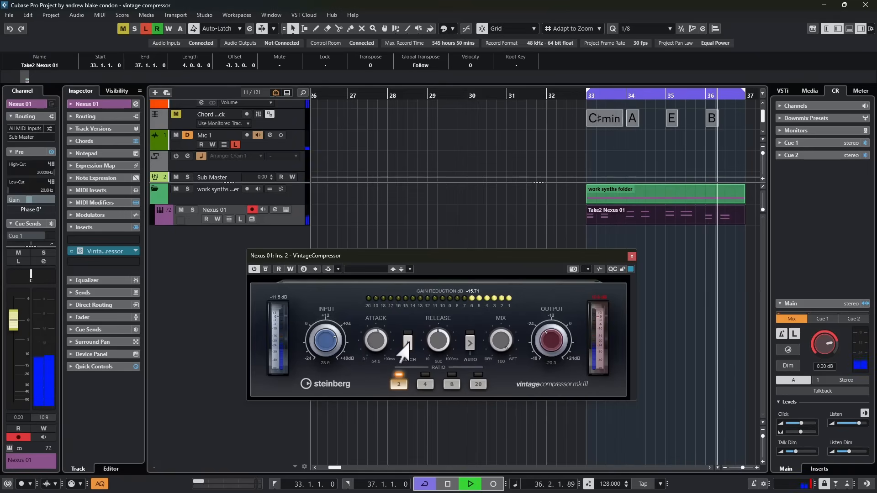
key("space")
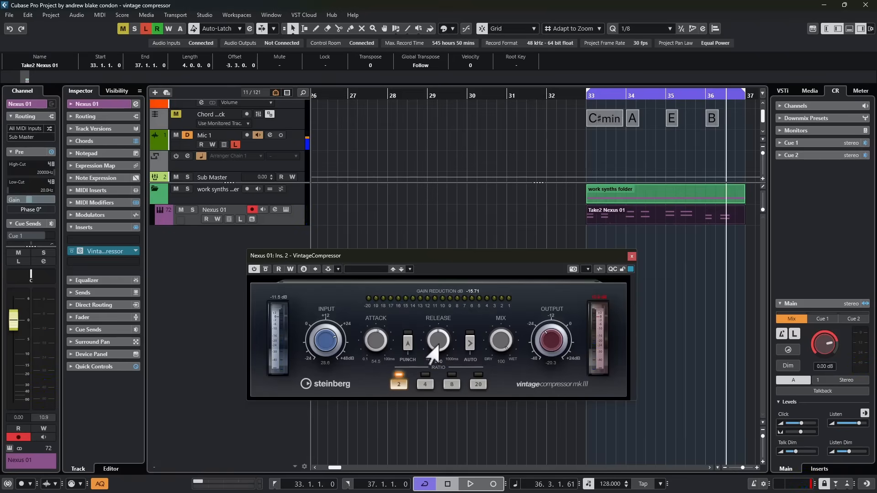
Step: Try release times of 10 and 1000 ms, set the release to about 500 ms, and enable Auto Release during playback
key("space")
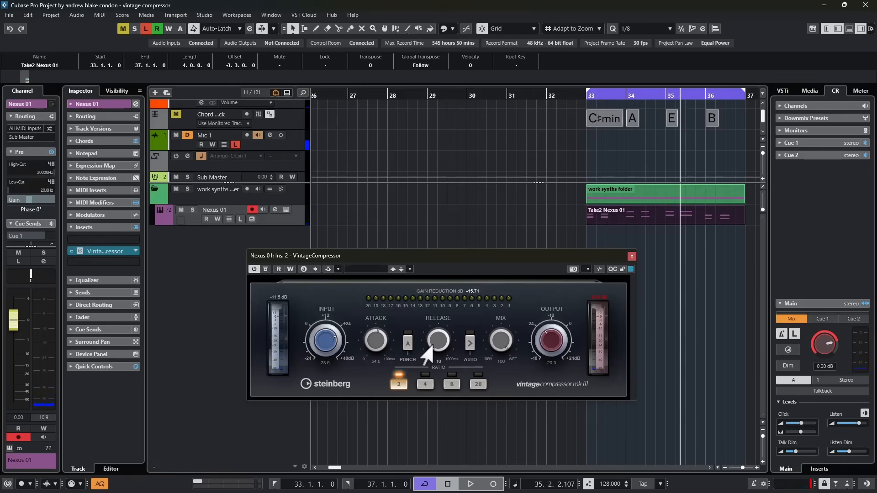
left_click_drag(429, 347, 452, 284)
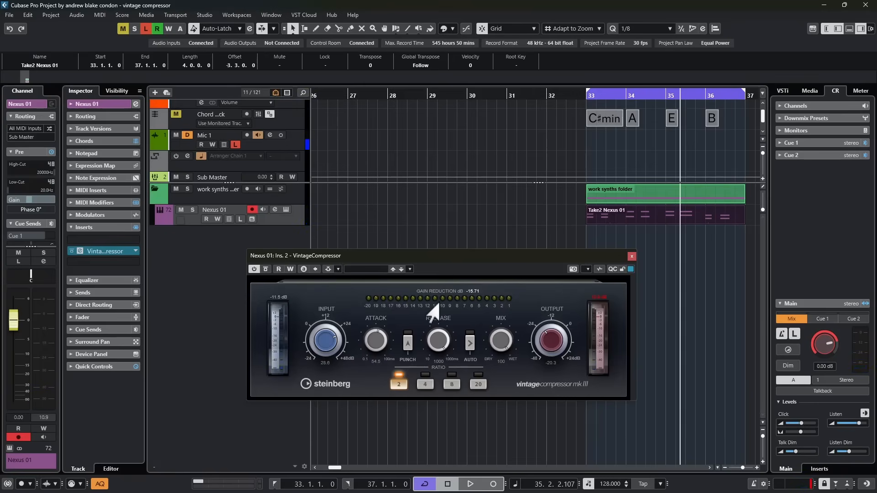
left_click_drag(433, 313, 457, 352)
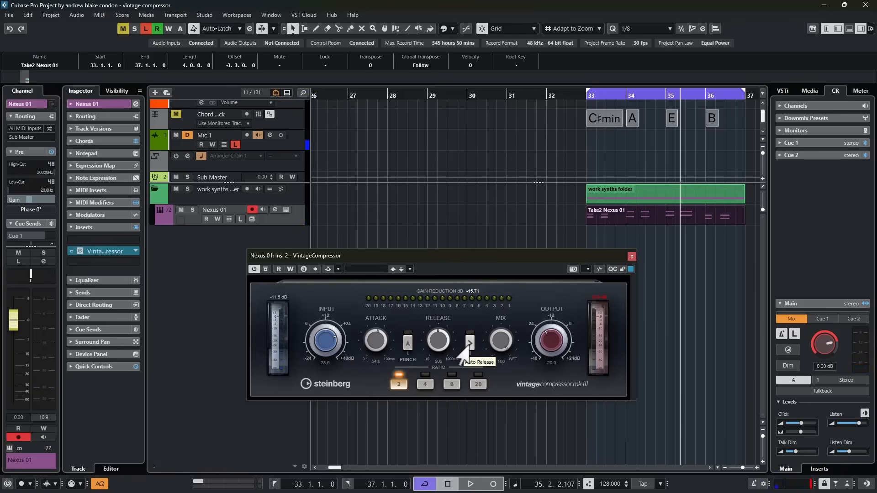
key("space")
left_click(466, 345)
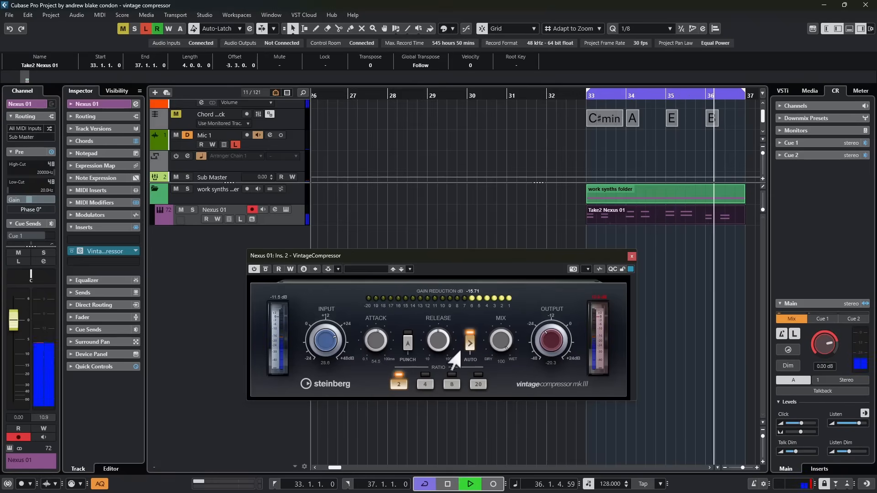
key("space")
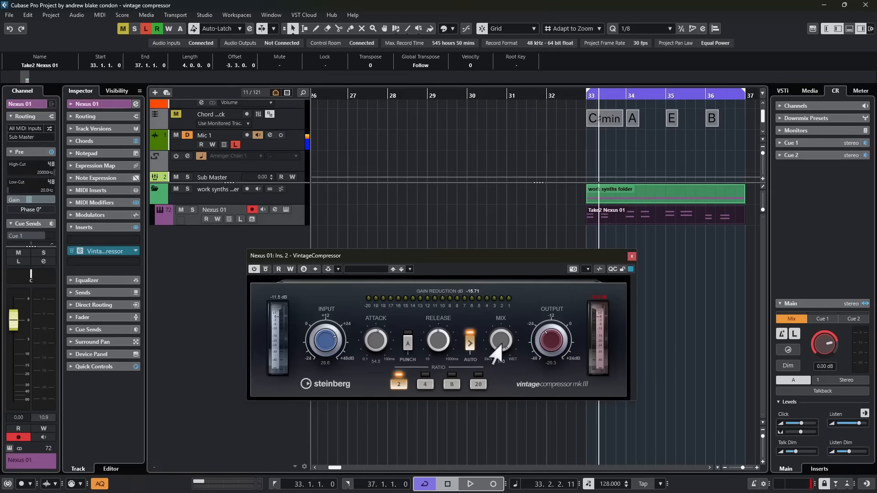
Step: Sweep the compressor's dry/wet mix during playback and set it to 72
key("space")
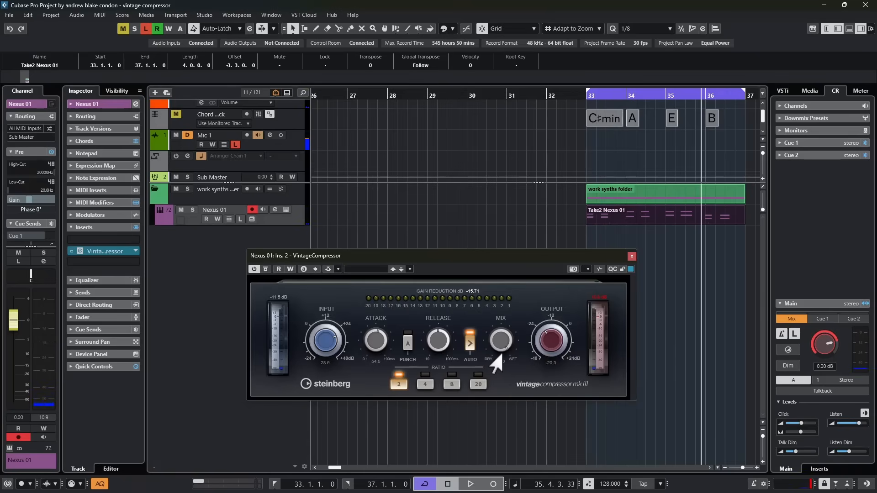
left_click_drag(498, 345, 501, 371)
left_click_drag(494, 347, 495, 330)
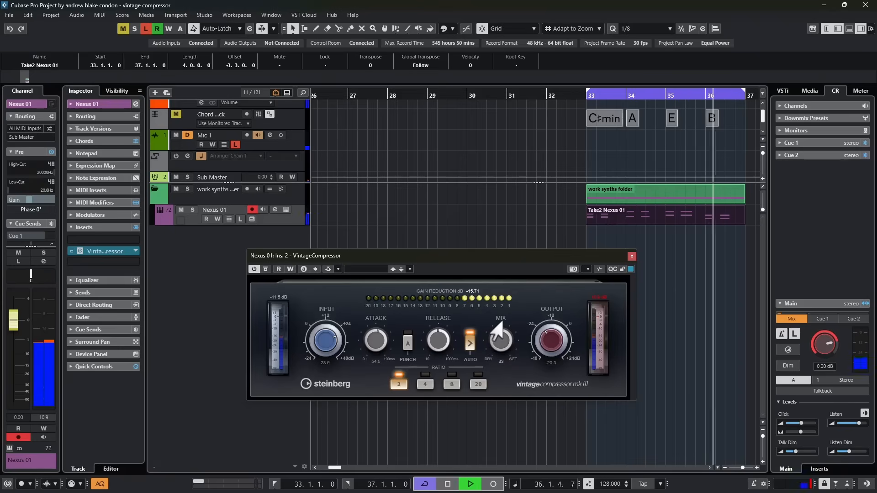
key("space")
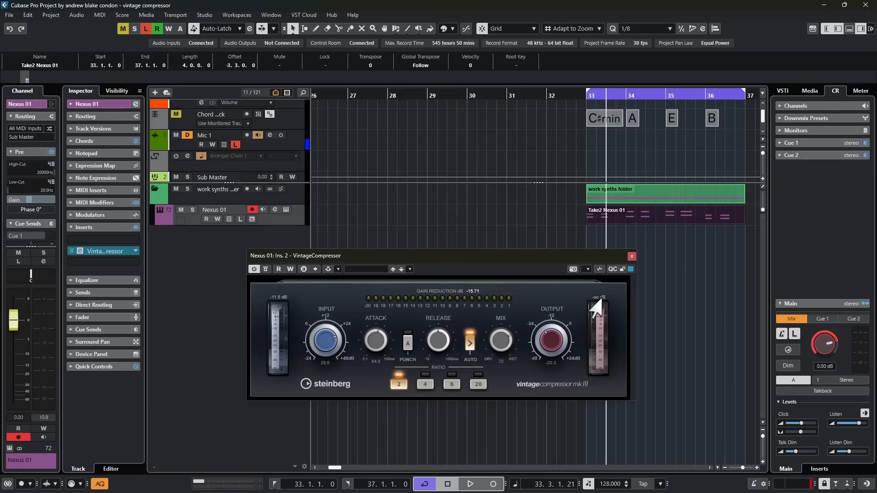
Step: Play the loop to check the compressor's input and output level meters
key("space")
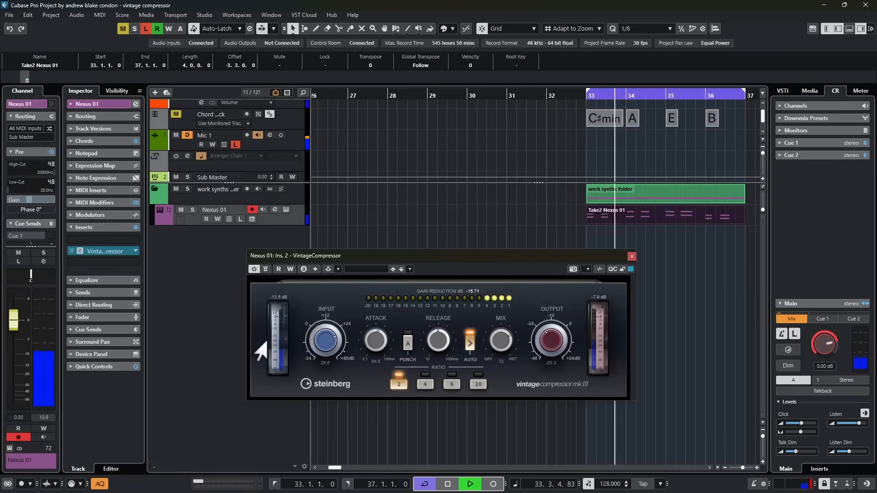
key("space")
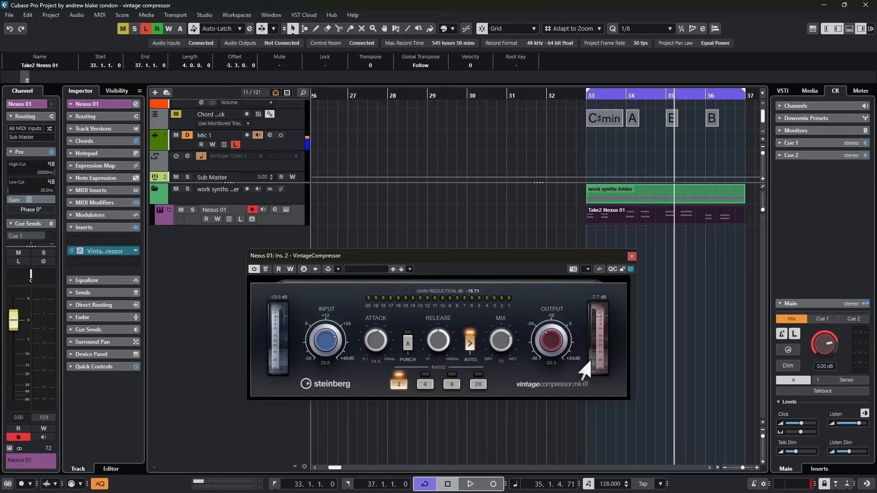
key("space")
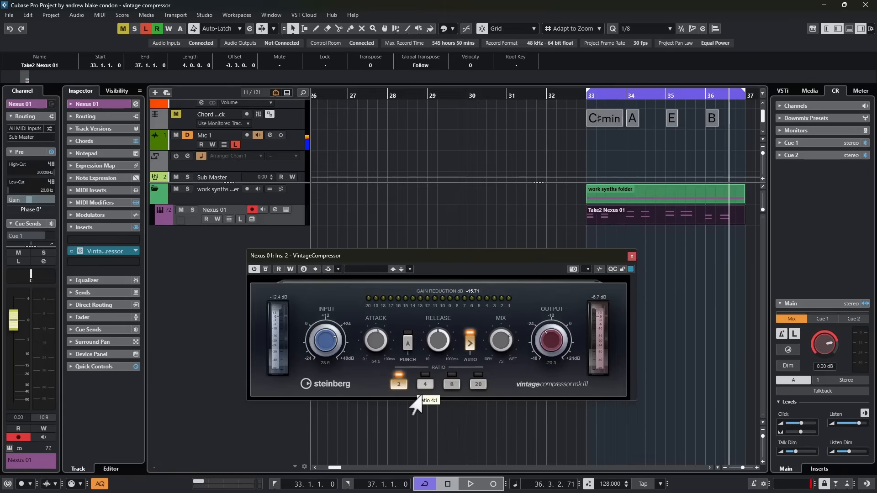
Step: Raise the compression ratio through 4:1 and 8:1 to 20:1, and audition the result
left_click(428, 386)
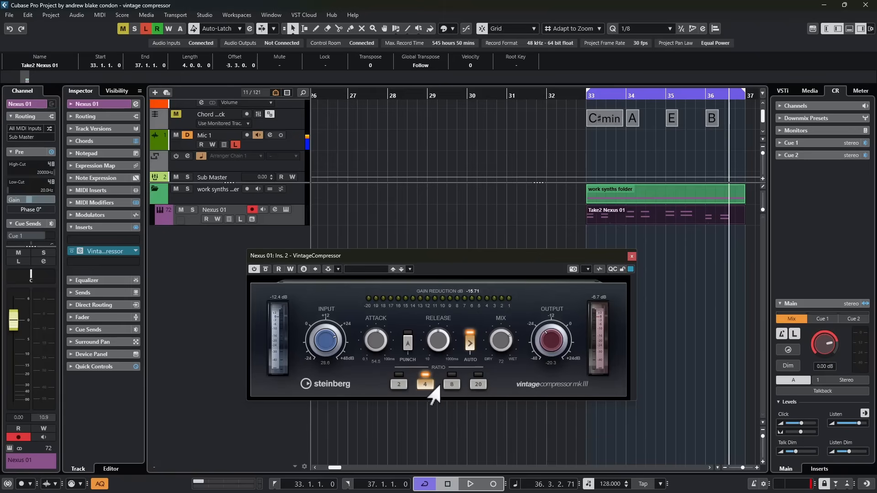
left_click(450, 386)
left_click(479, 386)
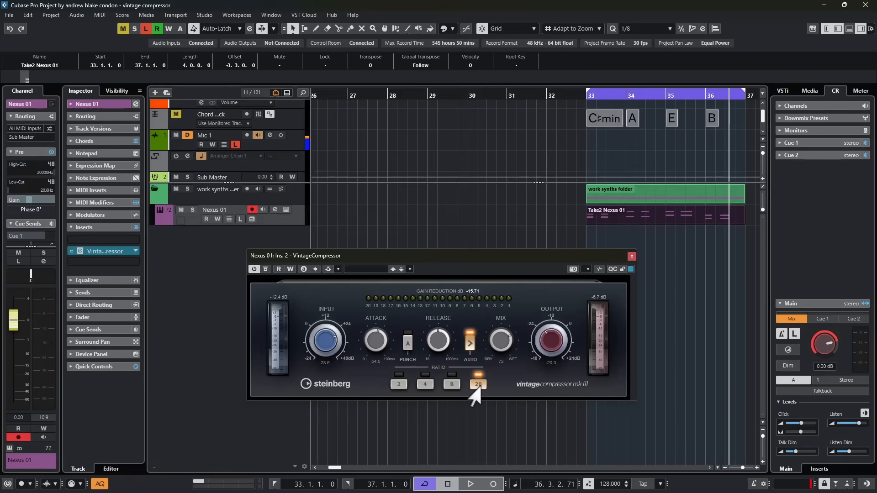
key("space")
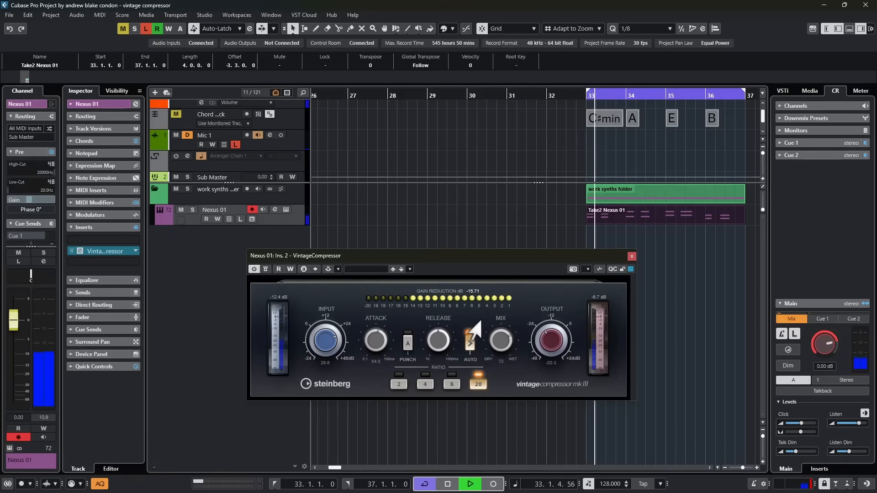
key("space")
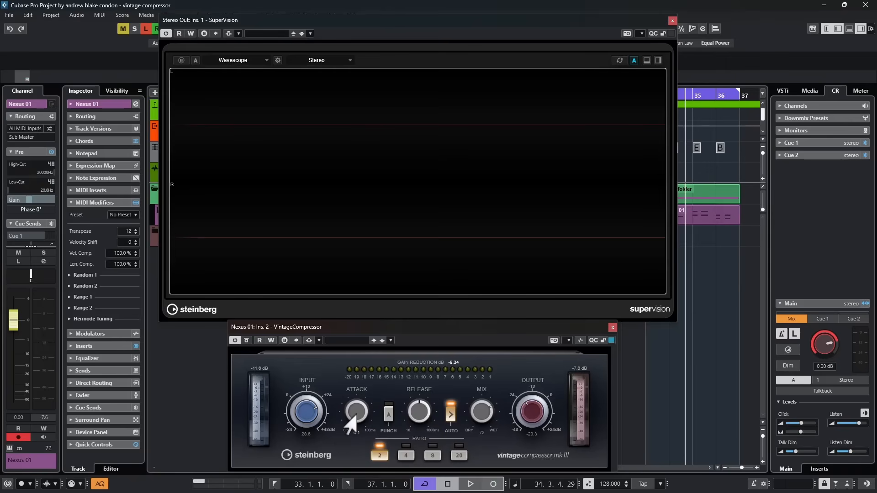
Step: Play the part and examine its note transients in the SuperVision Wavescope with the compressor's attack at 0.1 ms
key("space")
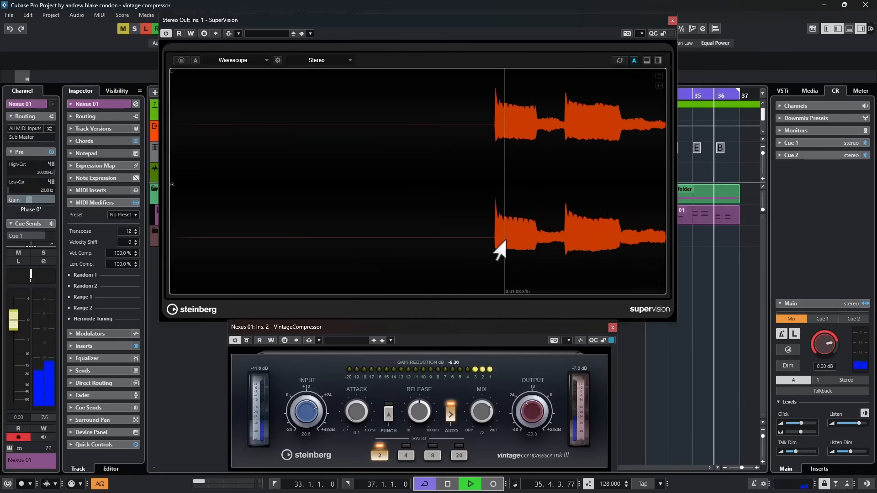
key("space")
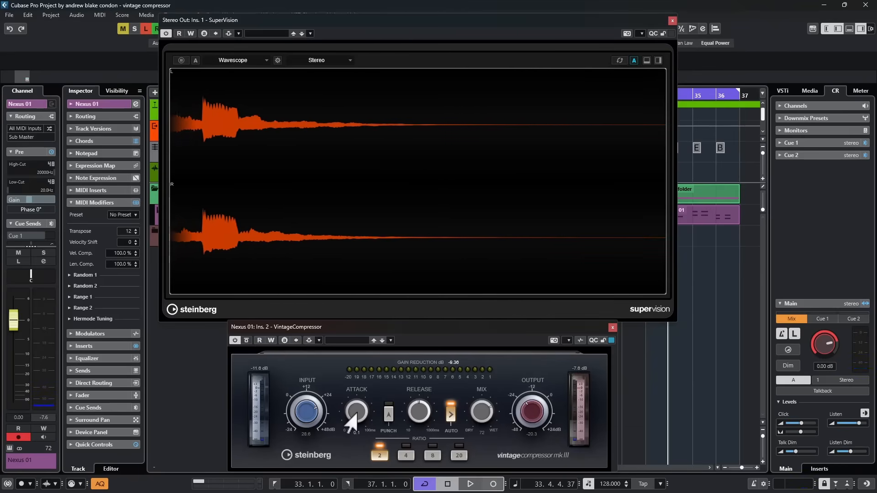
Step: Raise the compressor's attack to 45.1 ms and again from minimum to 38.8 ms, auditioning the transients in the SuperVision Wavescope
key("space")
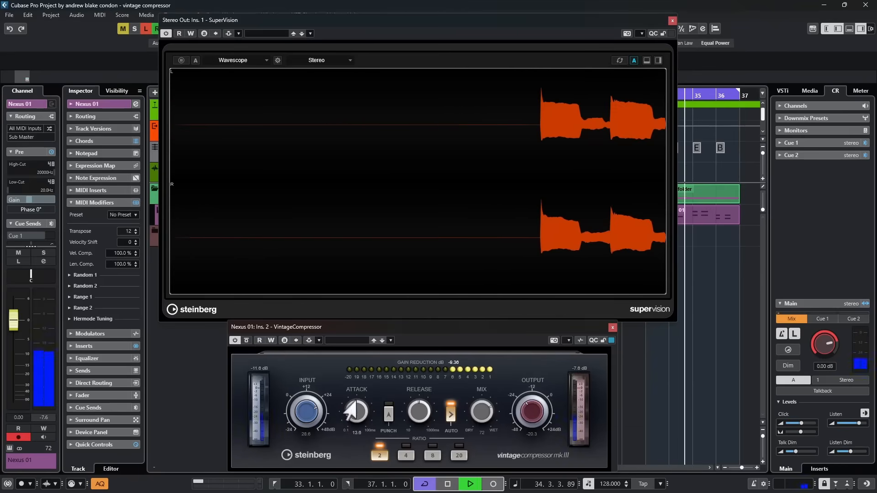
left_click_drag(351, 422, 339, 363)
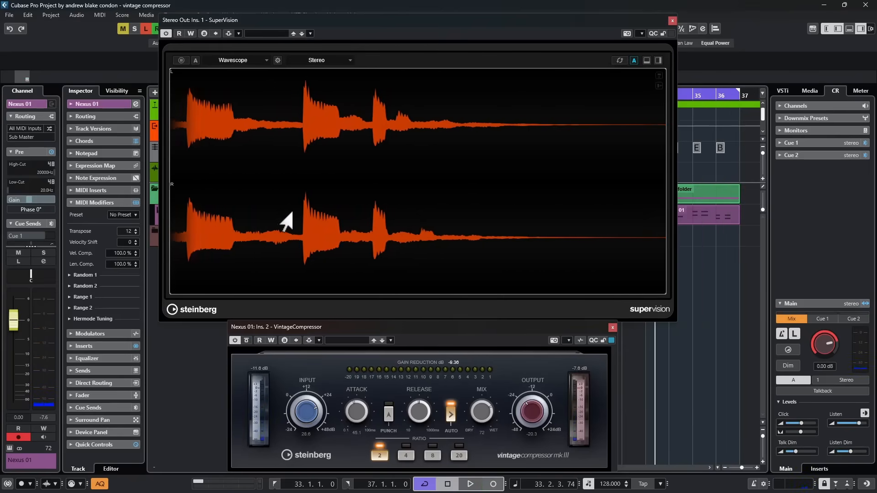
key("space")
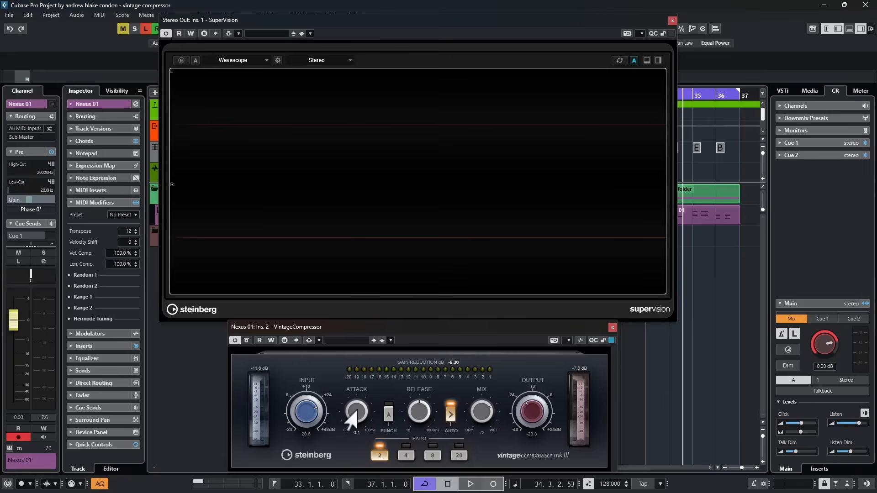
left_click_drag(351, 418, 352, 412)
key("space")
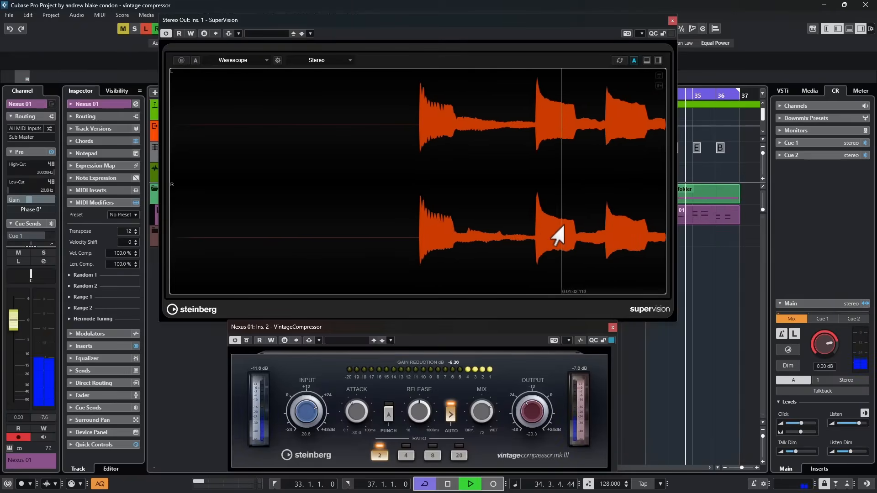
key("space")
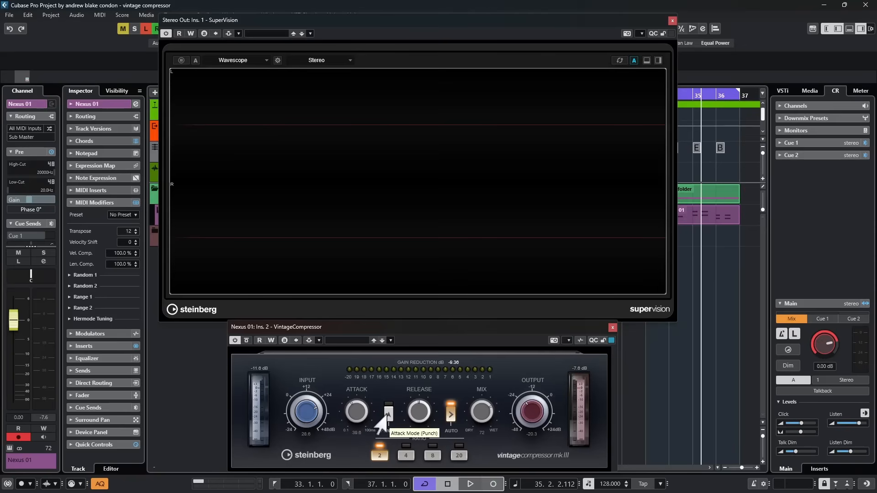
Step: Enable the compressor's Punch attack mode and compare playback with it off and on at the fastest attack
left_click(387, 413)
key("space")
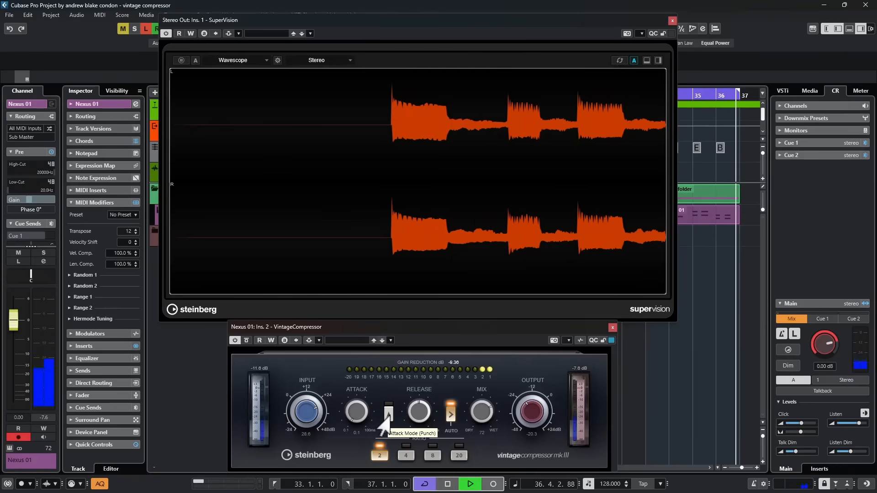
left_click(387, 413)
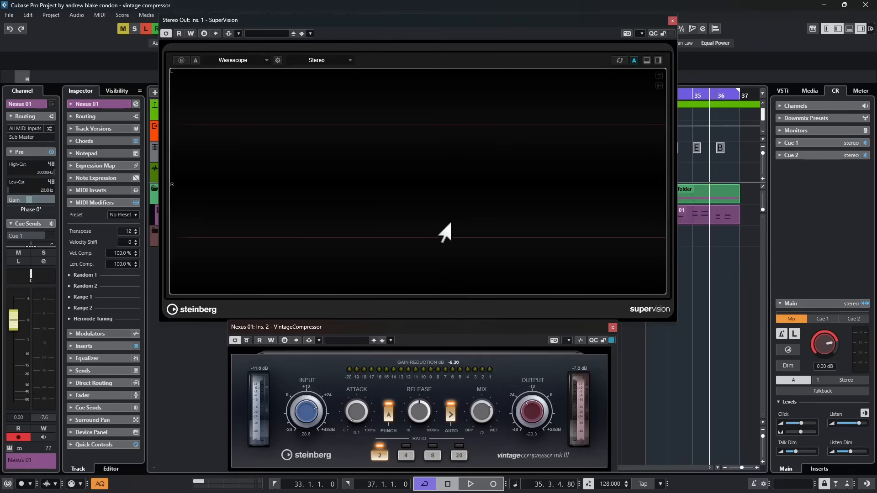
key("space")
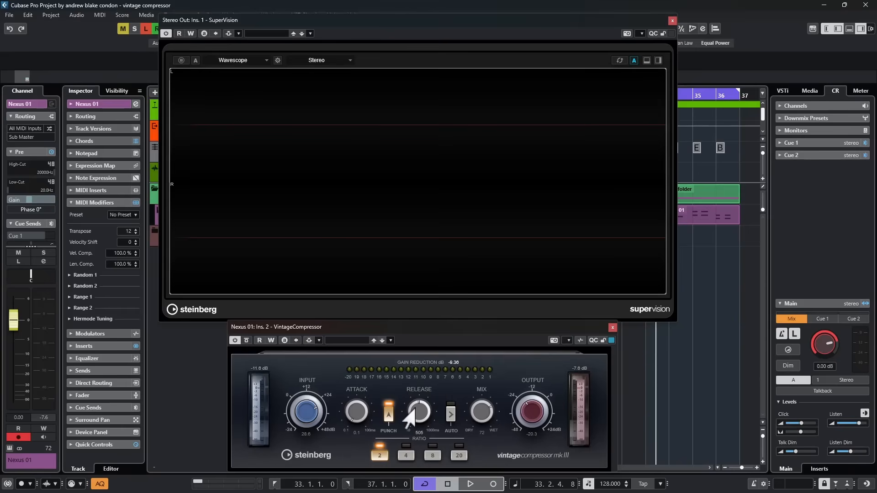
Step: Set the compressor's release to 396 ms and play the part to examine the waveform between notes
left_click_drag(410, 416, 409, 407)
left_click_drag(409, 414, 415, 409)
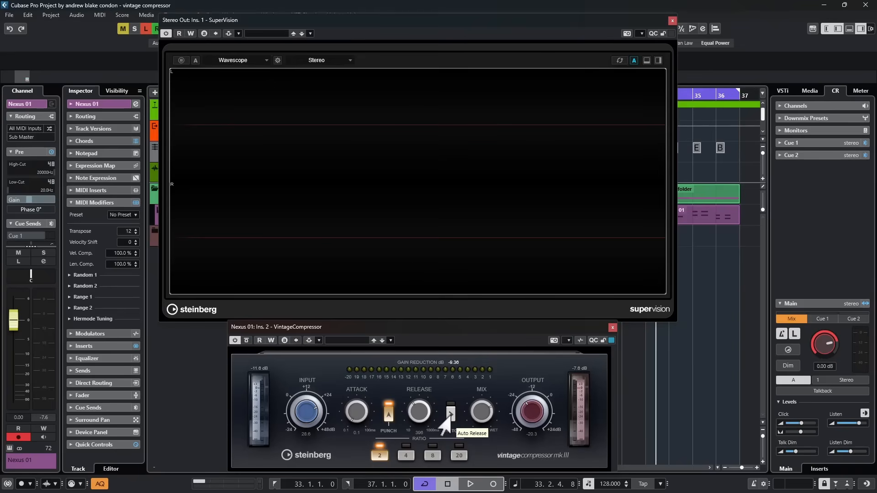
key("space")
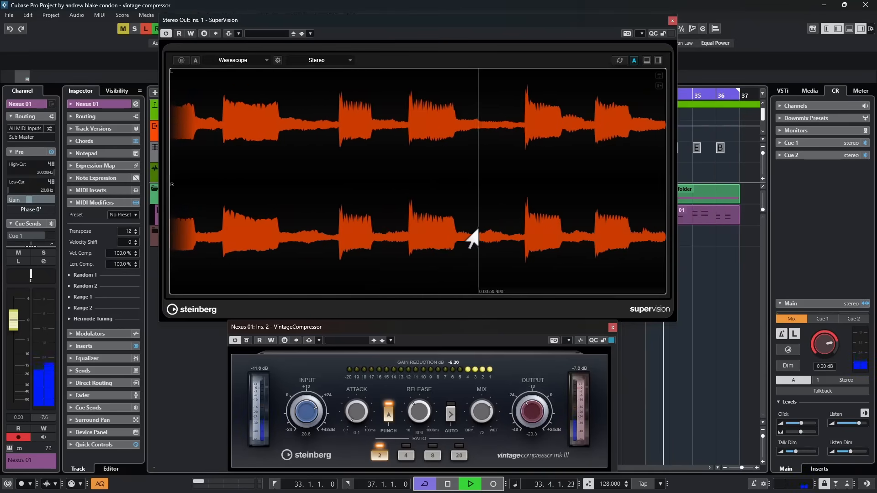
key("space")
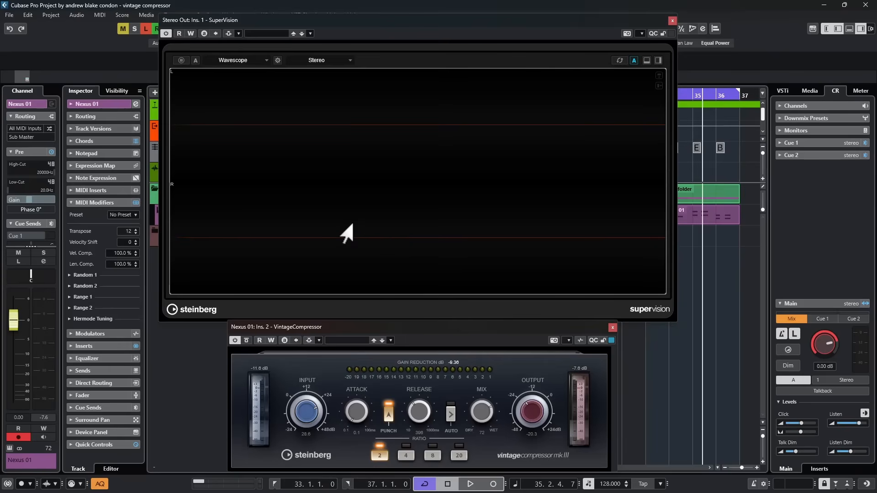
Step: Turn on the compressor's Auto release, audition the synth part against the Wavescope, and switch Auto release back off
left_click(449, 413)
key("space")
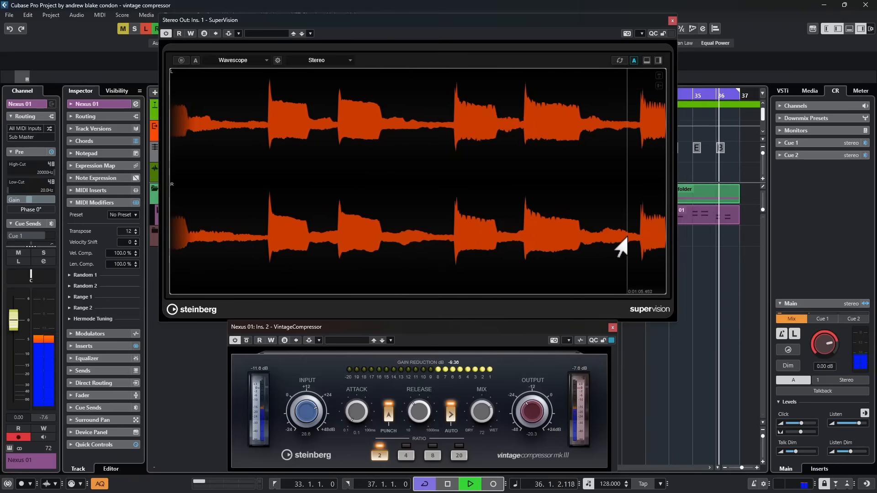
key("space")
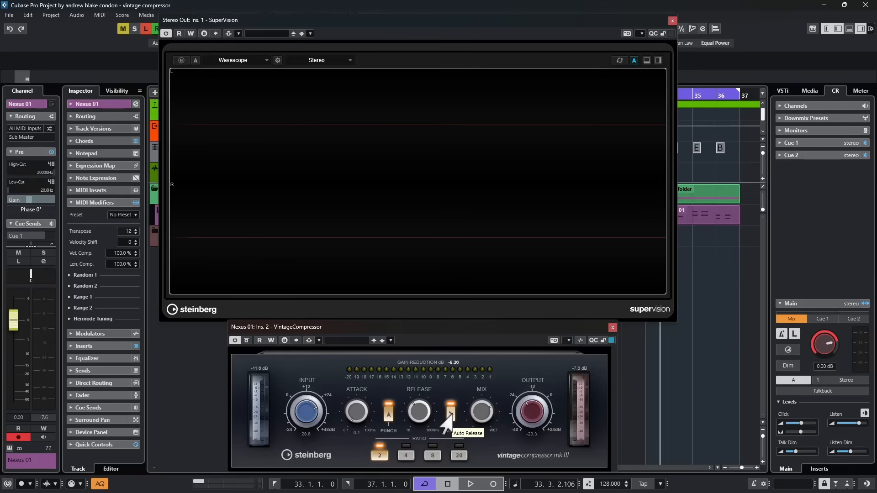
left_click(450, 410)
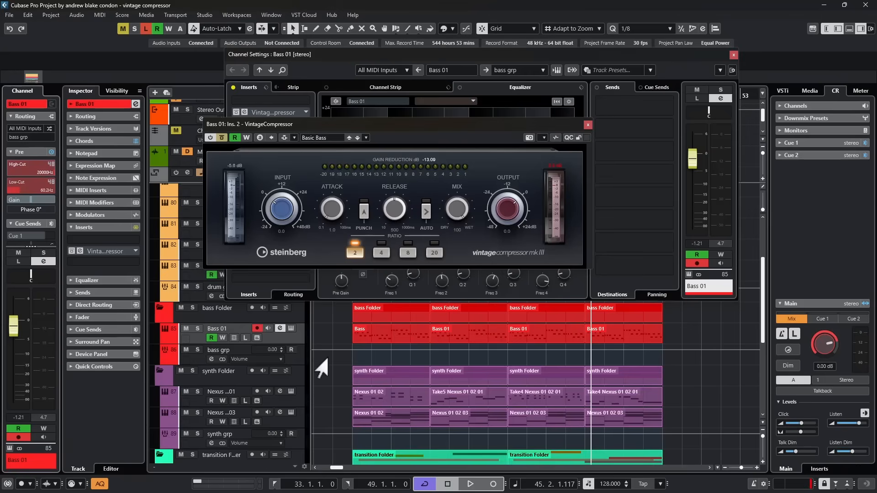
Step: Solo the Bass 01 track and audition its first Bass clip with the VintageCompressor bypassed
key("space")
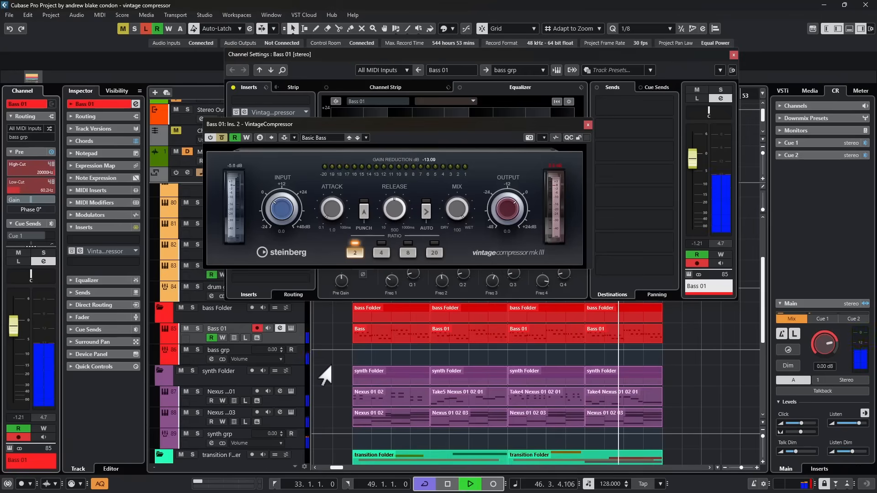
left_click(197, 329)
key("space")
left_click(360, 334)
key("space")
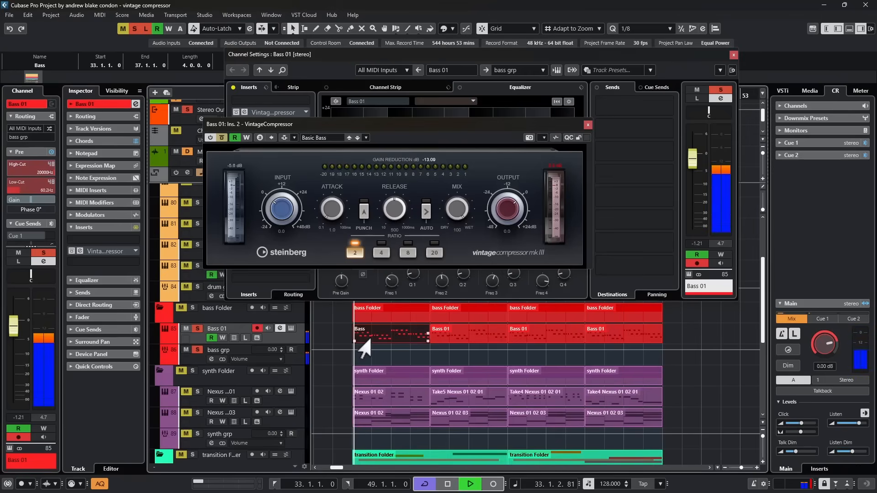
key("space")
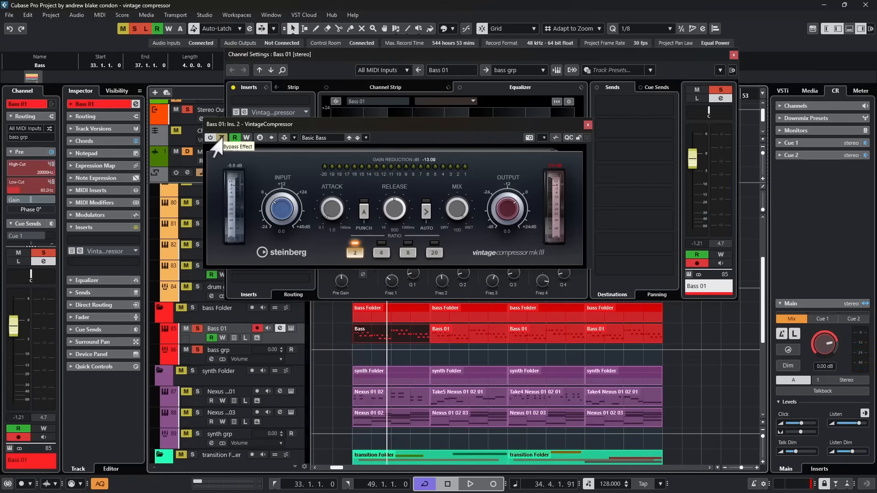
Step: Activate the bass compressor and, around playback, set its input to 23.8 dB and lower its output to about -25 dB
left_click(221, 138)
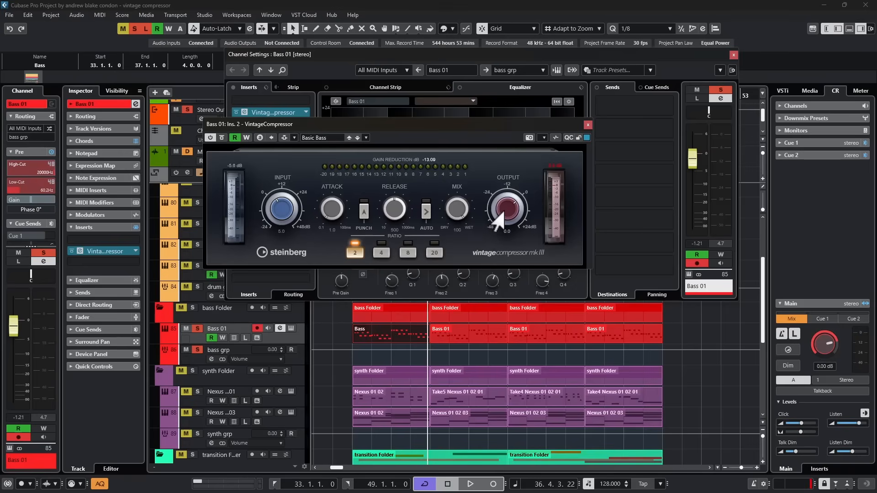
left_click_drag(496, 224, 494, 250)
left_click(272, 205, "ctrl")
key("space")
left_click_drag(274, 214, 276, 184)
key("space")
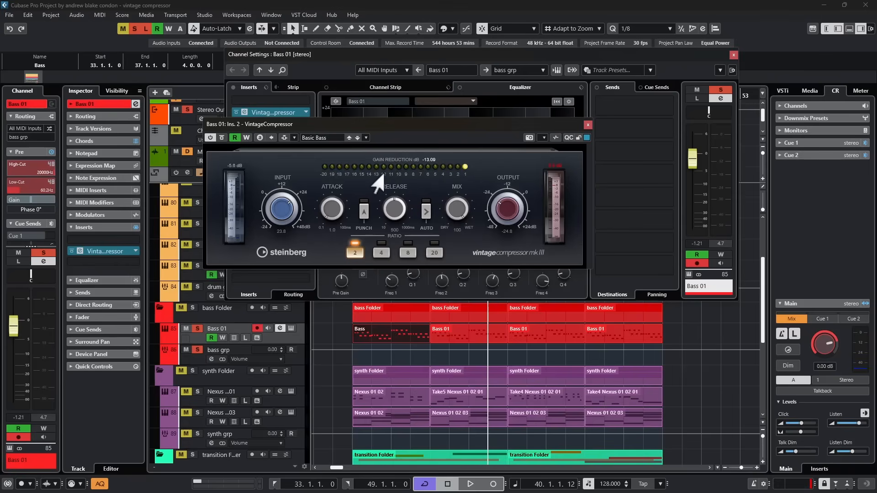
Step: Bypass the bass compressor, play the dry bass for comparison, and reactivate the effect
left_click(222, 138)
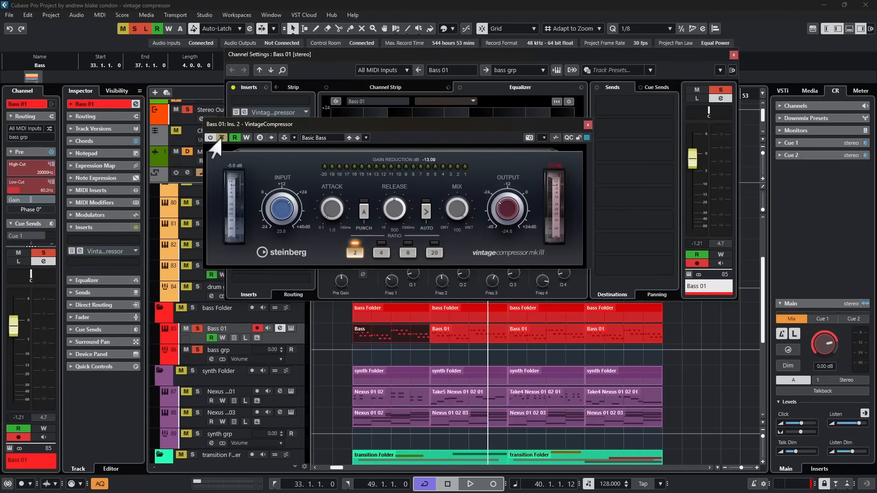
key("space")
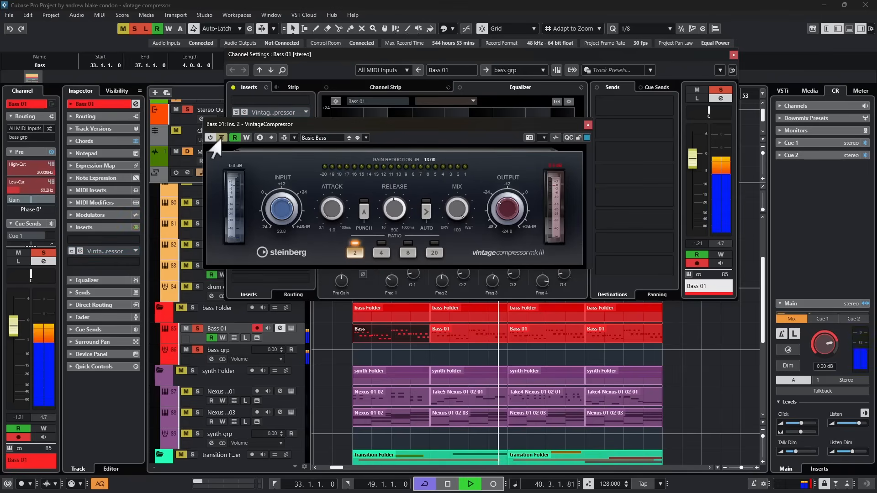
key("space")
left_click(221, 137)
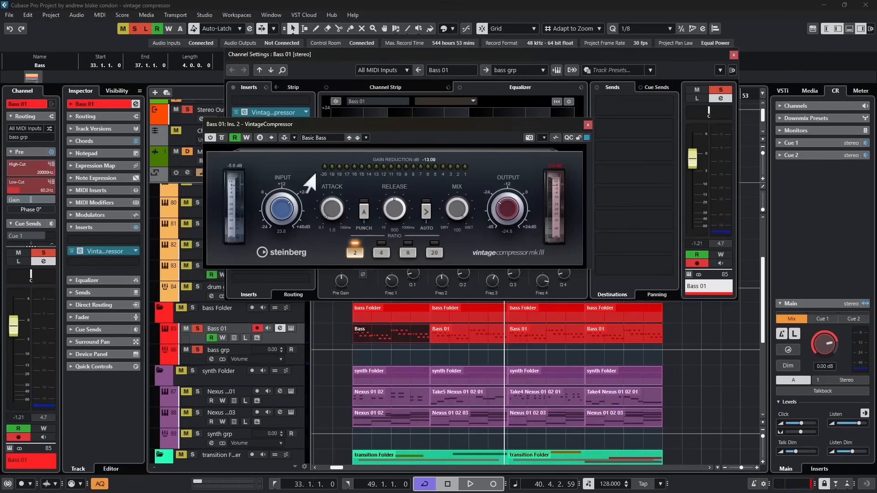
Step: Raise the bass compressor's output to -13.7 dB while the soloed bass plays
key("space")
left_click_drag(513, 213, 497, 213)
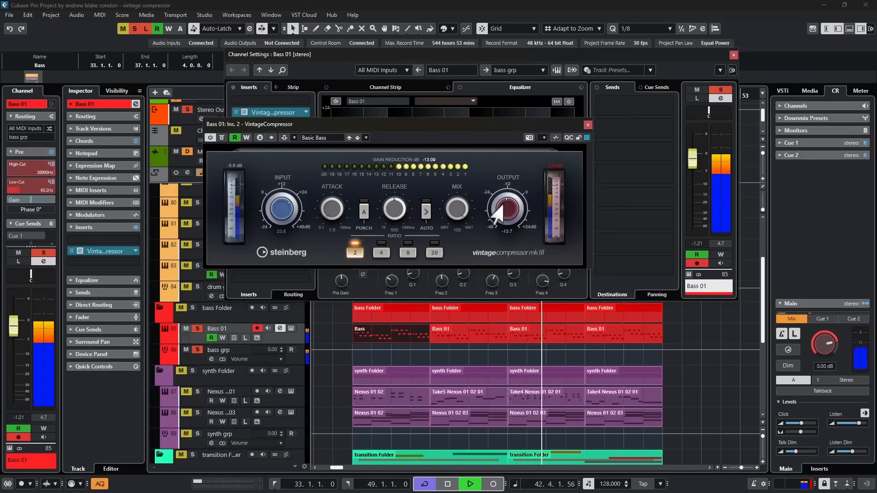
key("space")
Step: Compare the soloed bass with the compressor bypassed and active at the raised output level
left_click(221, 137)
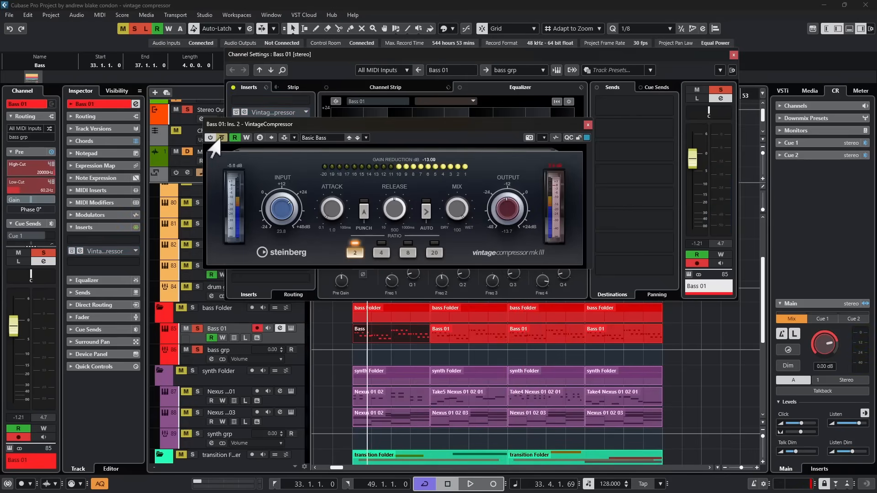
left_click(221, 137)
key("space")
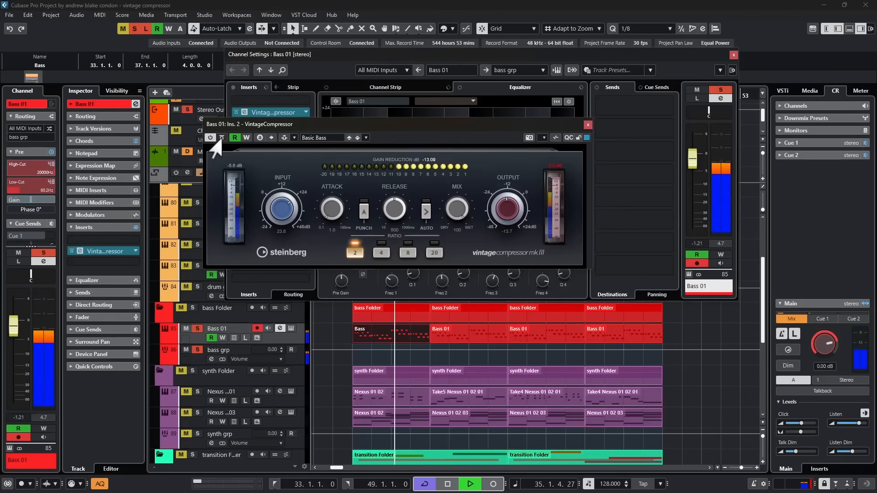
key("space")
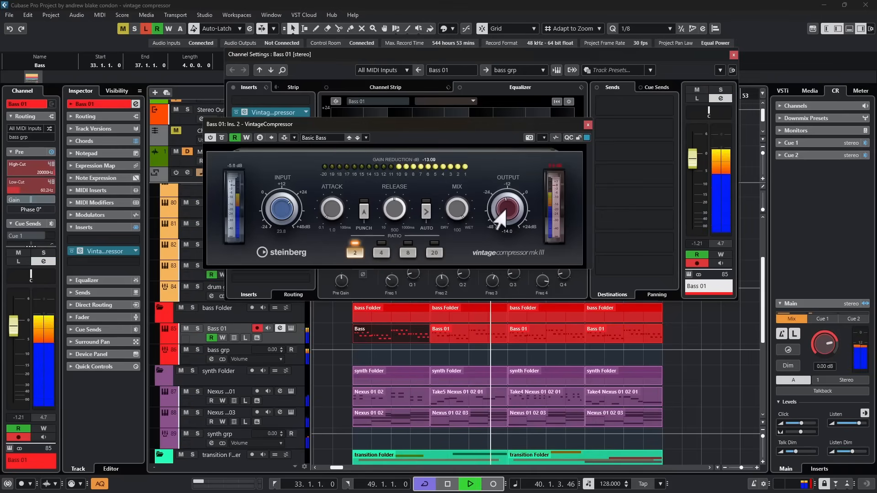
Step: Play the full mix with the bass compressor bypassed and re-engage the effect during playback
key("space")
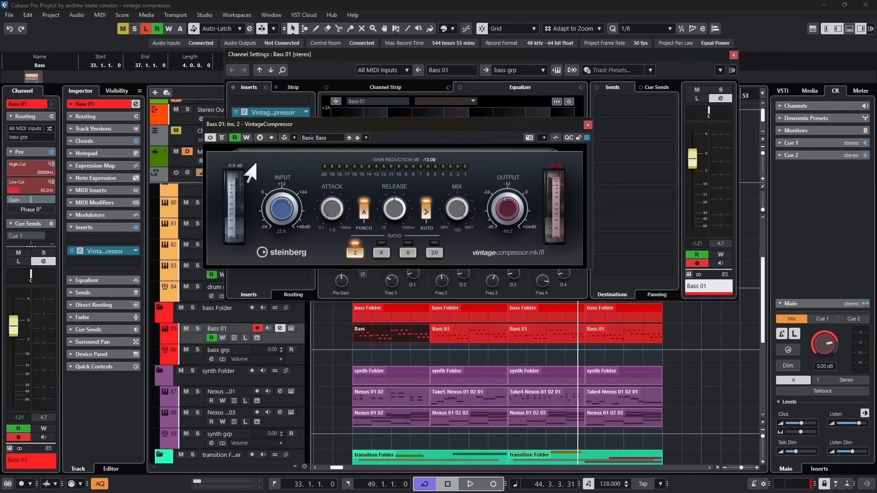
left_click(221, 138)
key("space")
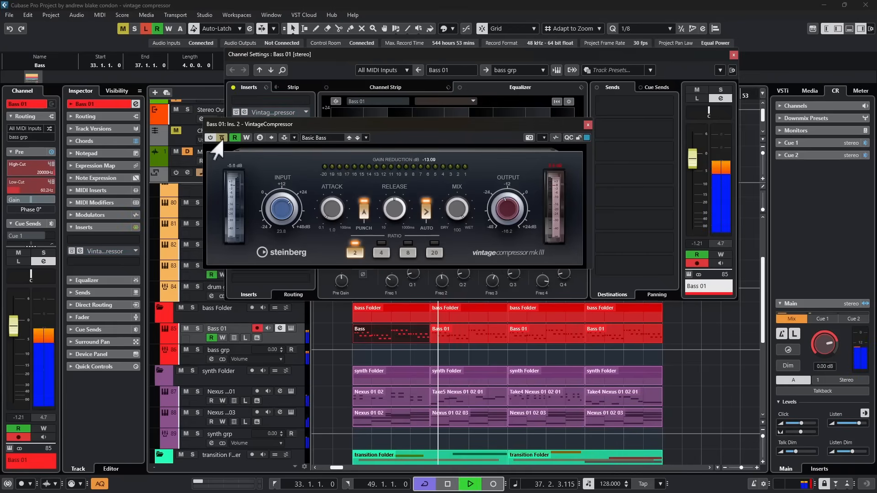
left_click(221, 137)
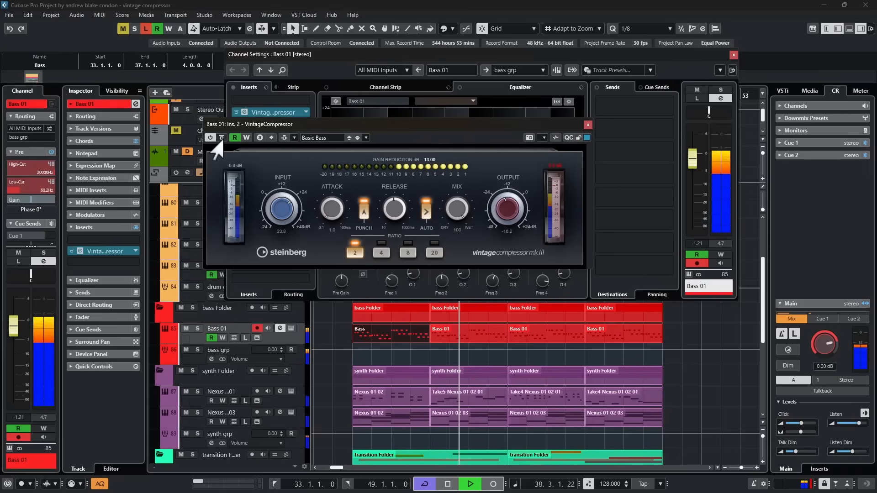
Step: Set the bass compressor's output to -14.0 dB and compare the bypassed and processed bass in the mix
left_click_drag(500, 215, 501, 212)
left_click(221, 138)
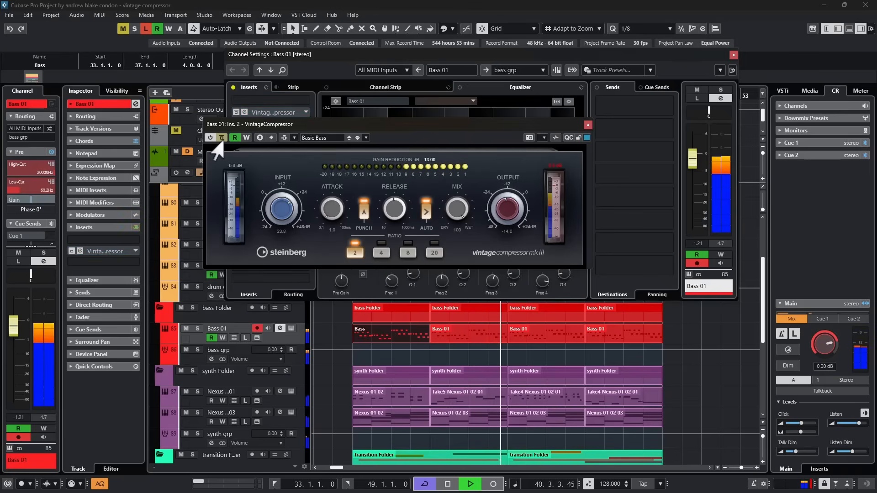
left_click(221, 138)
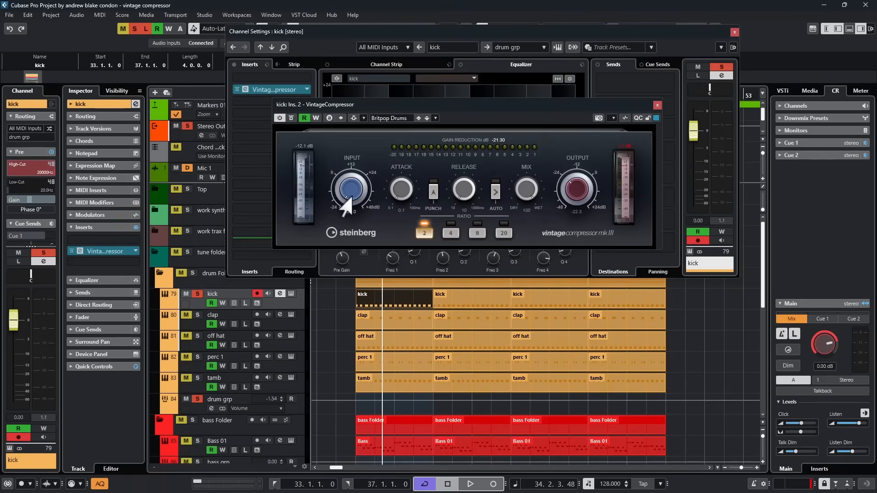
Step: Play the kick track and toggle its VintageCompressor's bypass to compare the processed and dry sound
key("space")
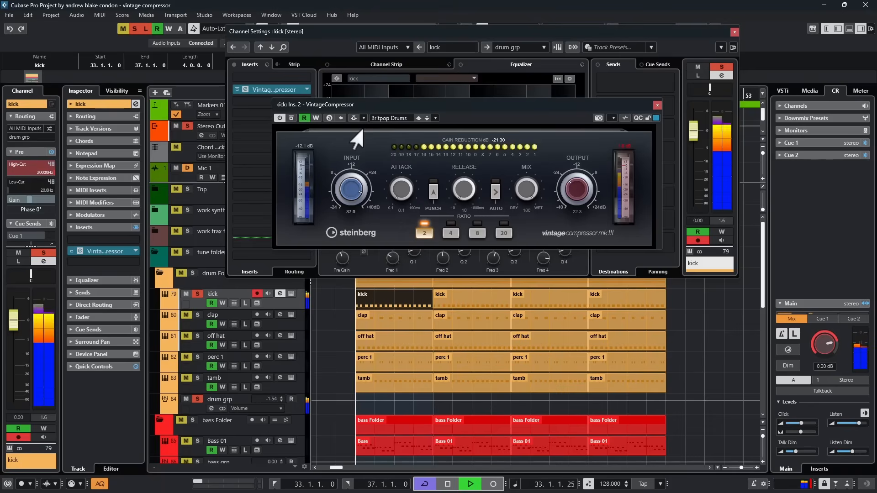
left_click(291, 118)
key("space")
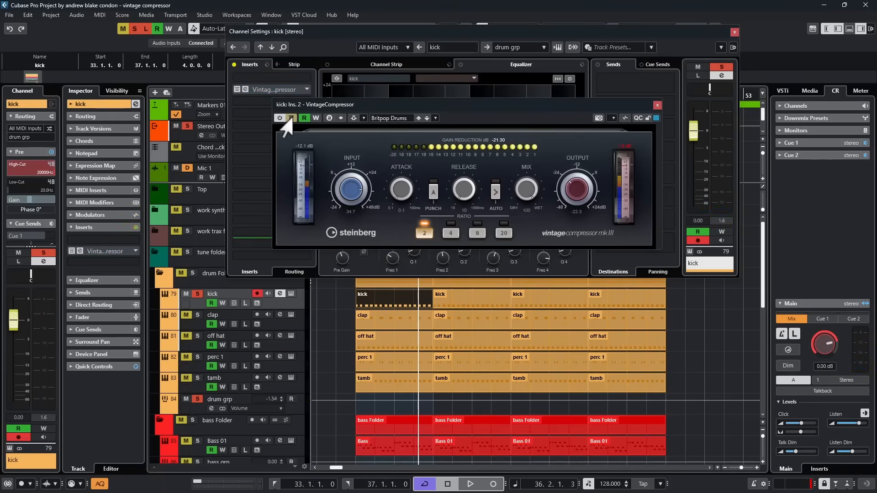
key("space")
left_click(288, 119)
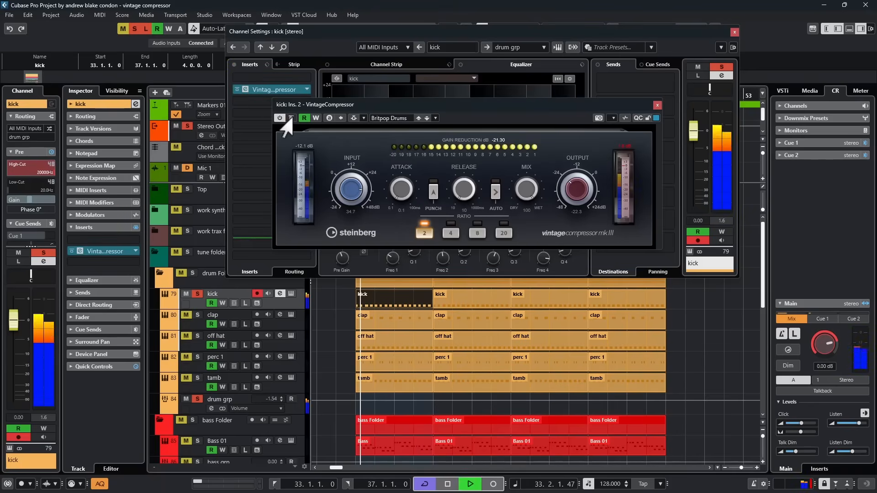
left_click(290, 118)
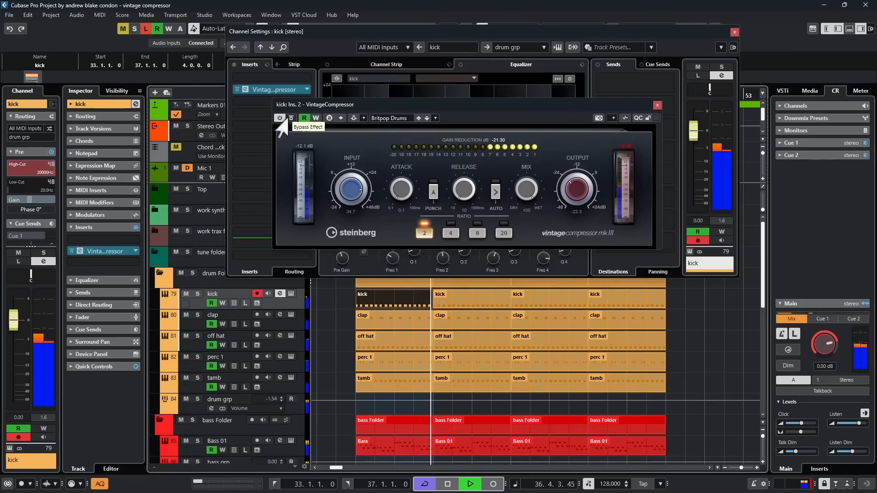
Step: Compare the kick with its VintageCompressor bypassed and active in the full mix
left_click(290, 119)
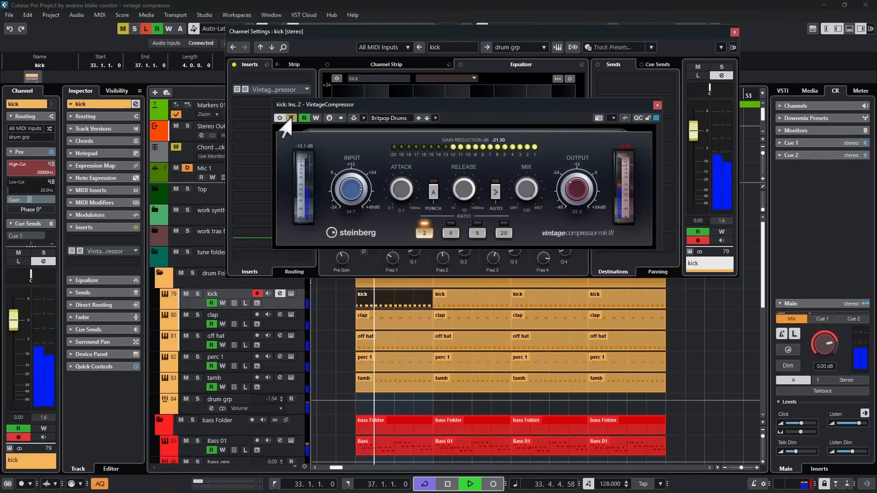
left_click(289, 118)
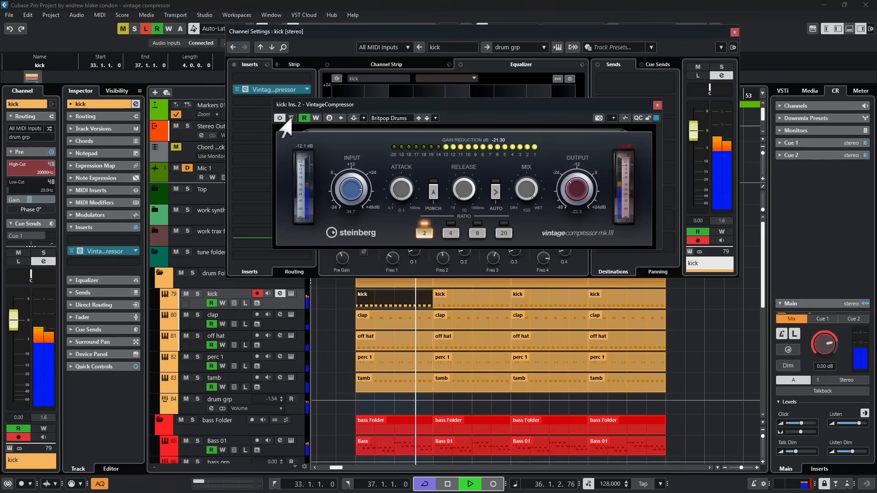
key("space")
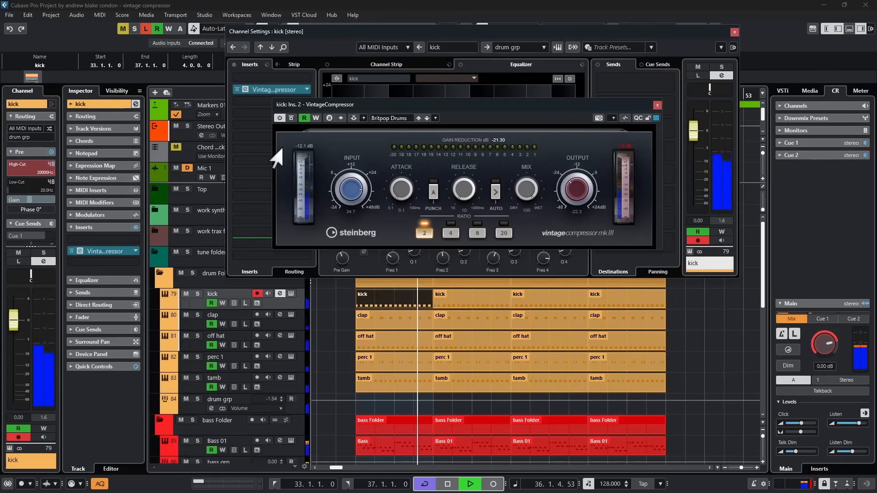
key("space")
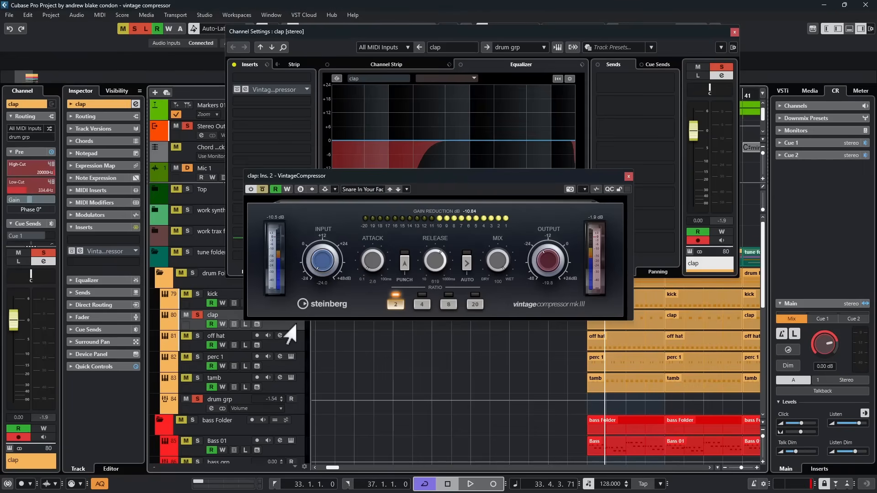
Step: Set the clap compressor's input to 29.3 dB and its release to 829 ms while playing the clap
key("space")
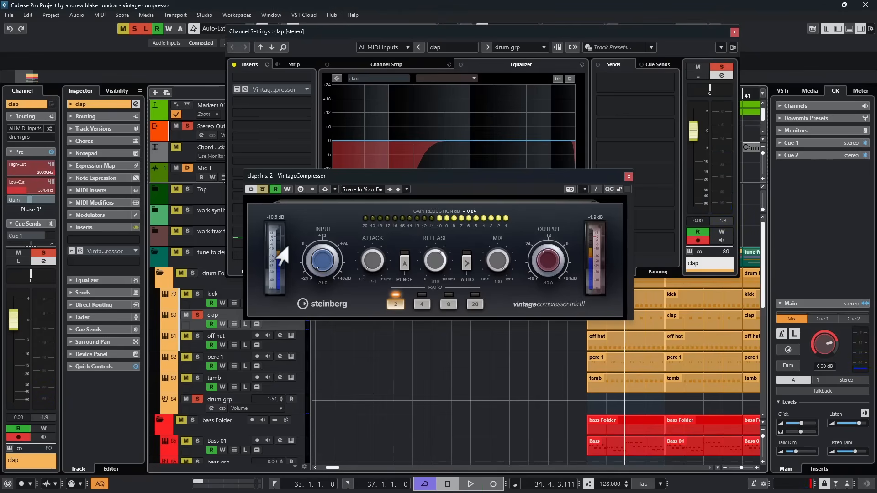
left_click(315, 276)
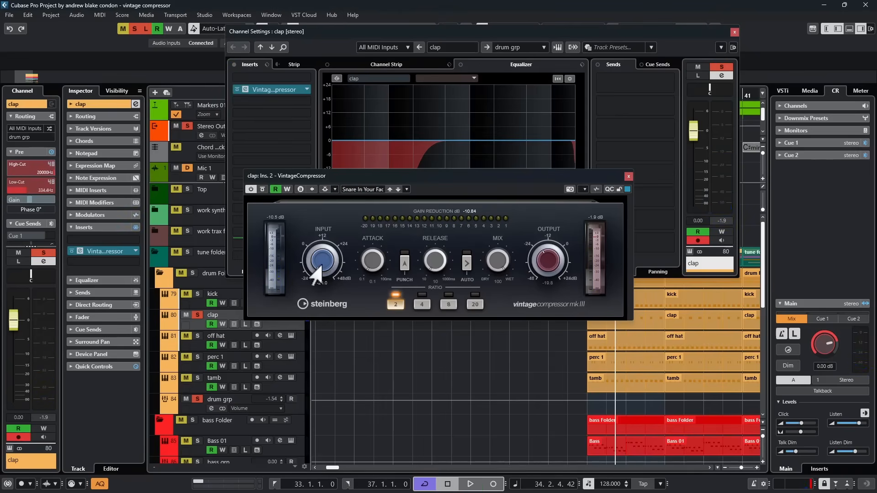
key("space")
left_click_drag(321, 266, 339, 216)
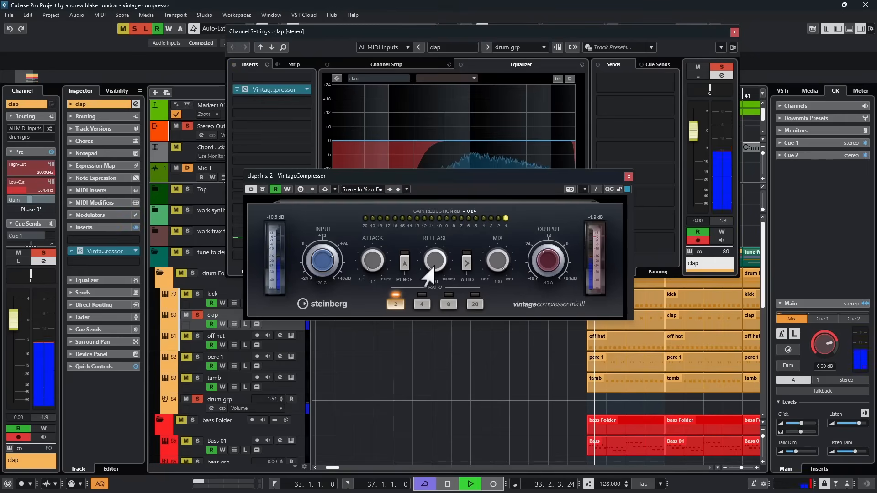
left_click_drag(432, 265, 446, 231)
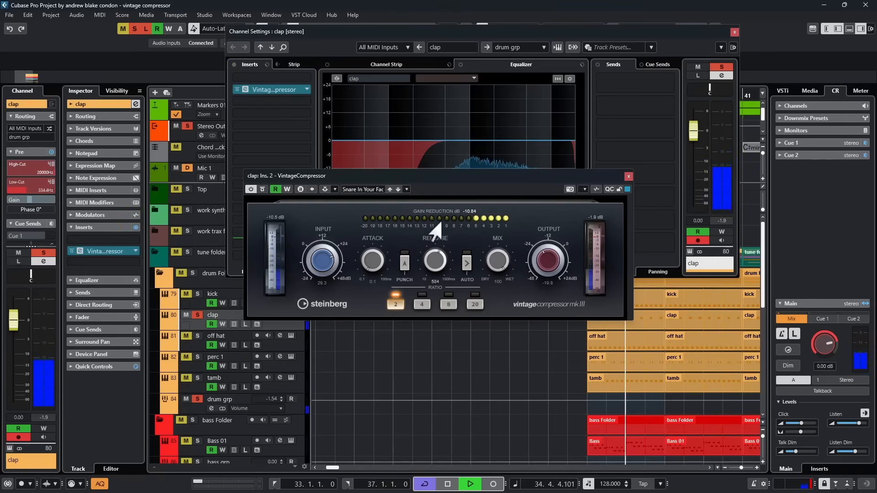
key("space")
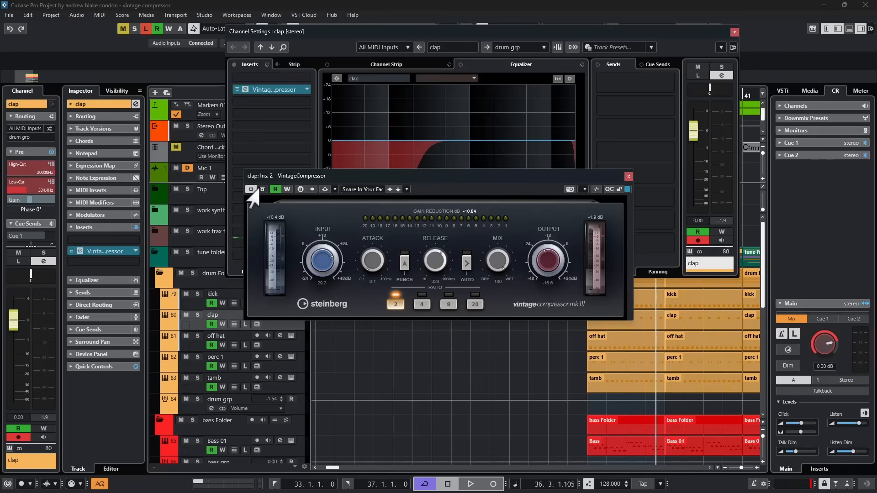
key("space")
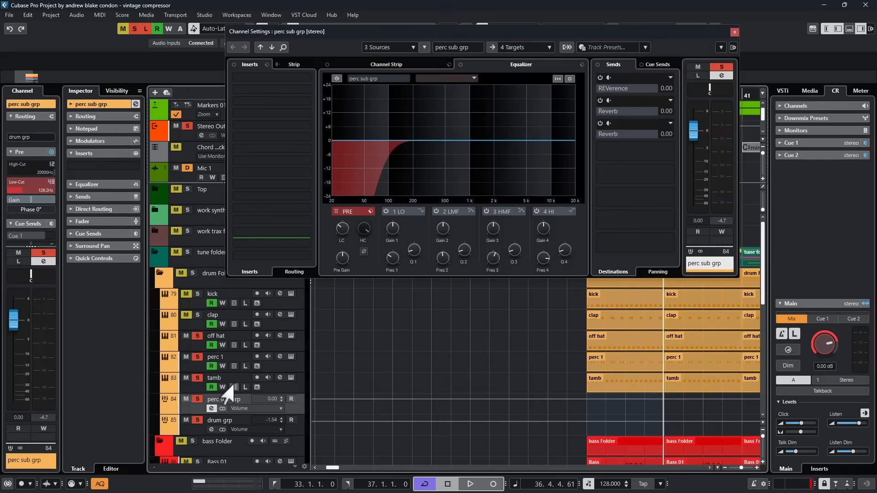
Step: Play the soloed perc sub grp and load a VintageCompressor into its second insert slot
key("space")
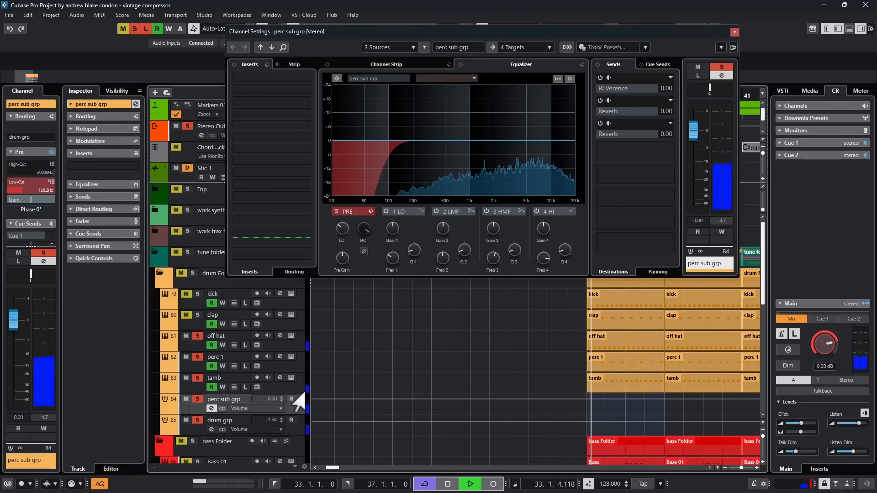
key("space")
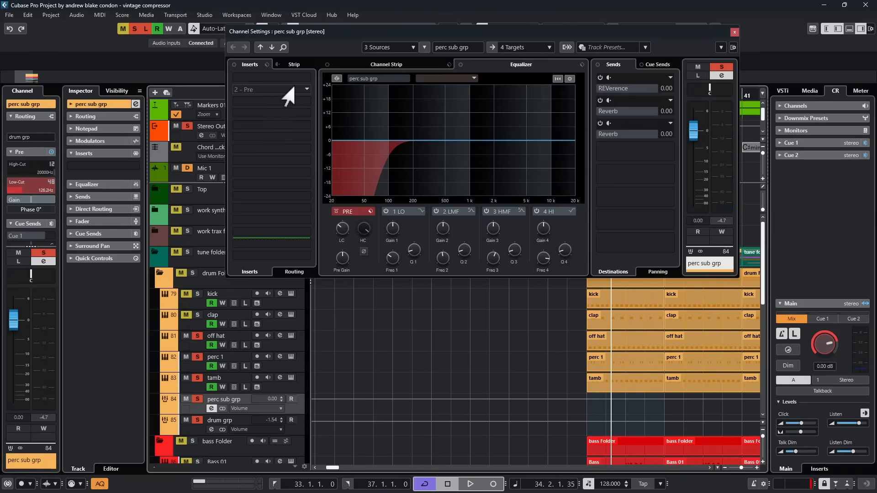
left_click(308, 89)
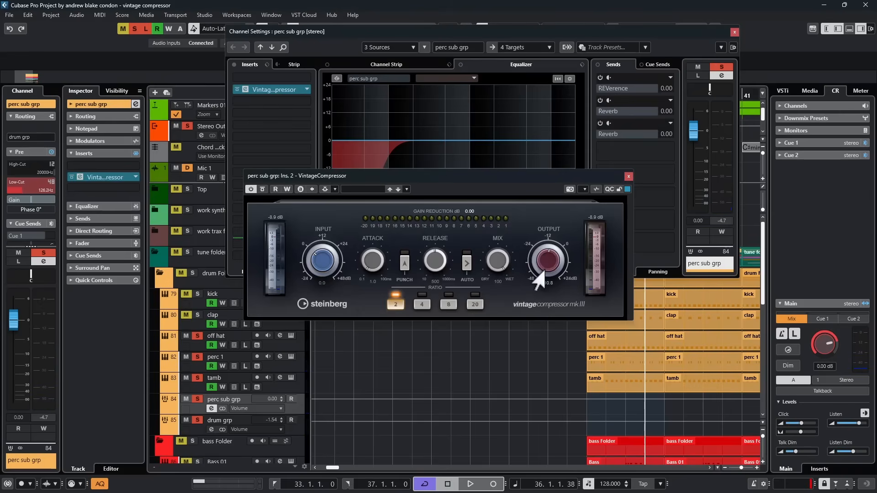
Step: Set the perc sub grp compressor's input to 27.0 dB and output to -18.2 dB, comparing bypassed and processed sound
key("space")
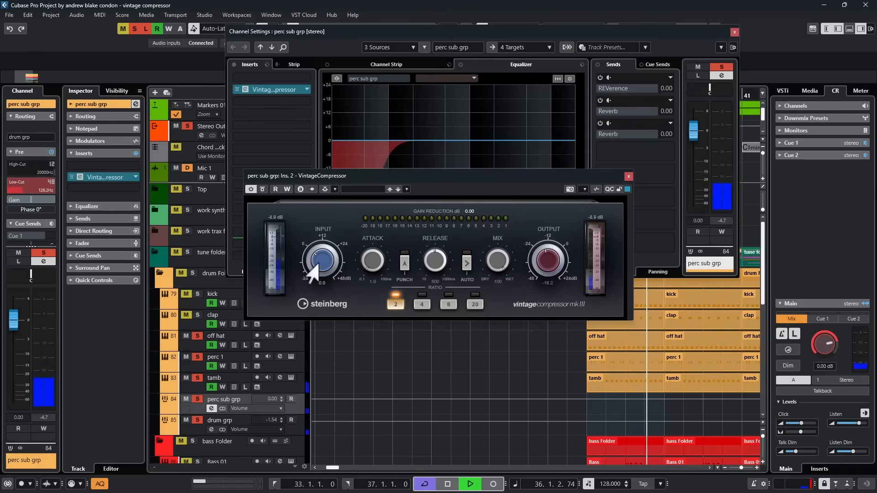
left_click_drag(312, 274, 313, 241)
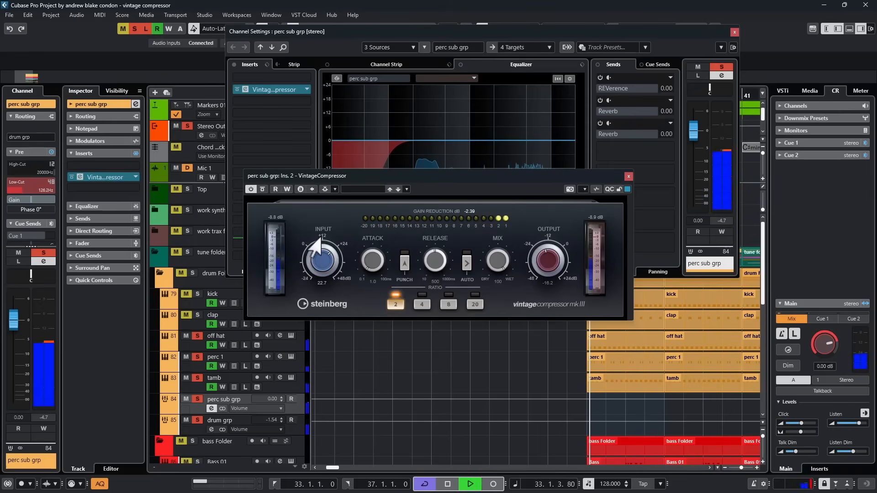
key("space")
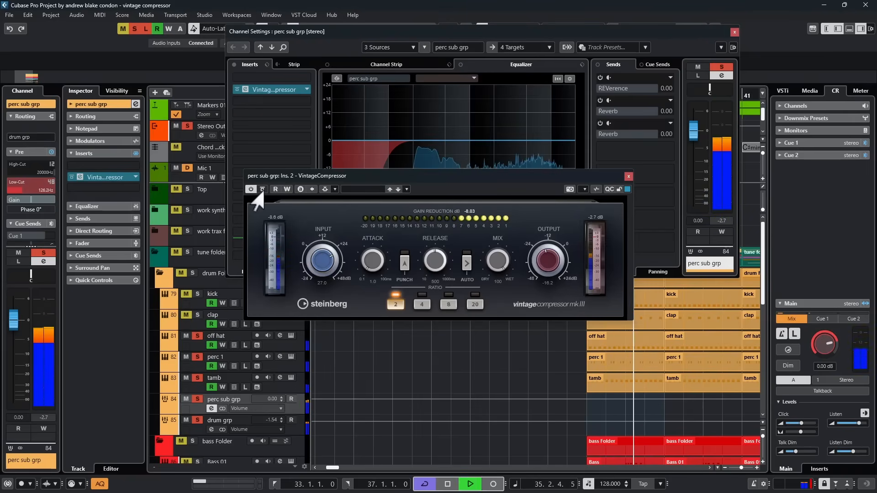
left_click(262, 189)
left_click(263, 189)
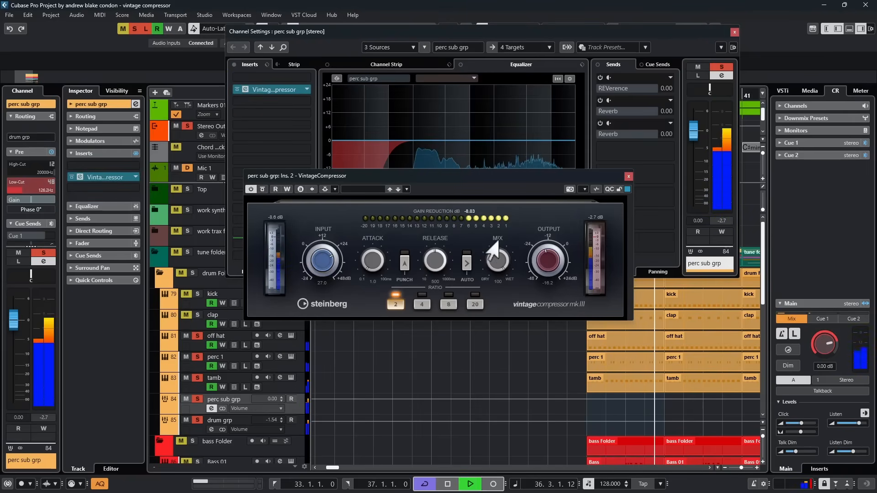
mouse_move(537, 265)
left_mouse_down()
mouse_move(533, 274)
mouse_move(536, 251)
left_mouse_up()
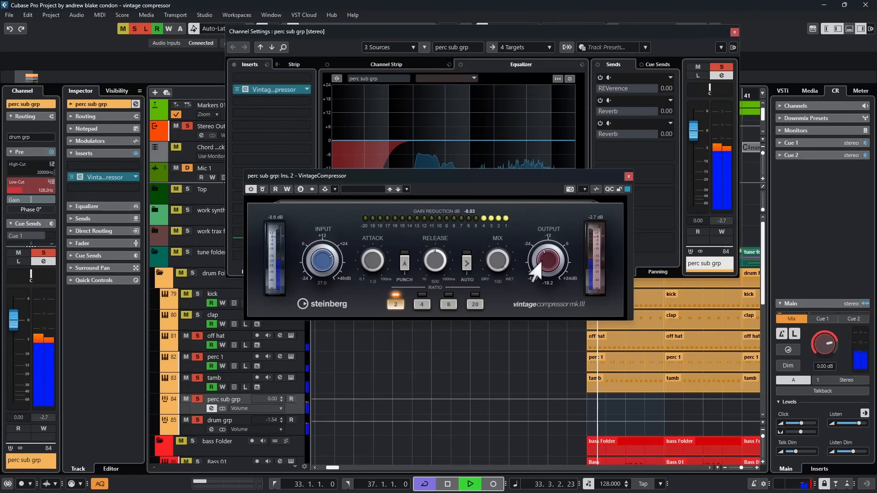
key("space")
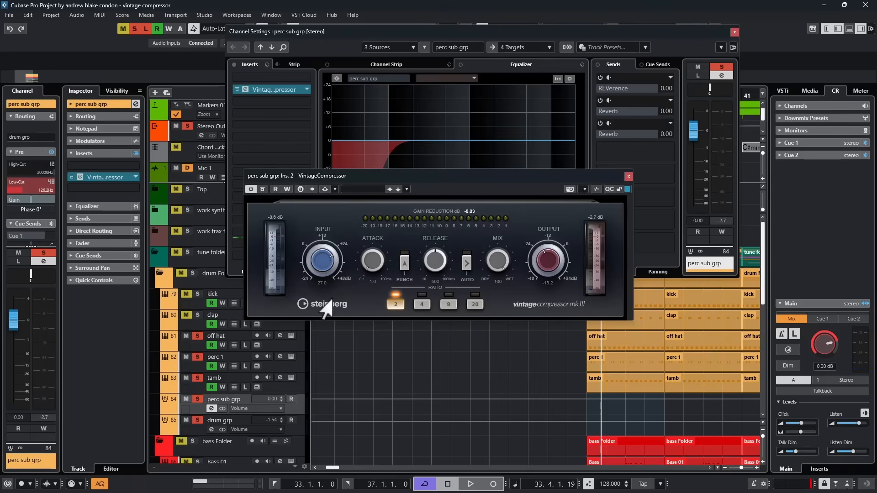
Step: Turn on Punch and Auto release on the perc sub grp compressor during playback
key("space")
left_click(403, 264)
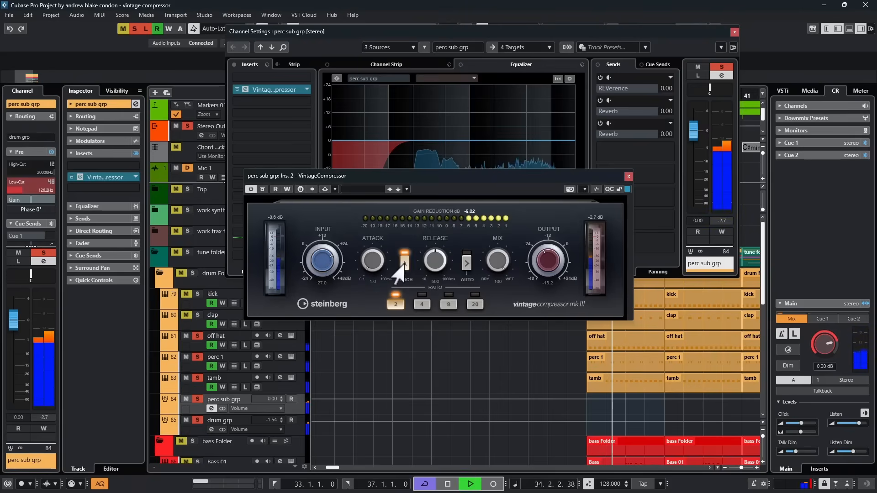
left_click(466, 263)
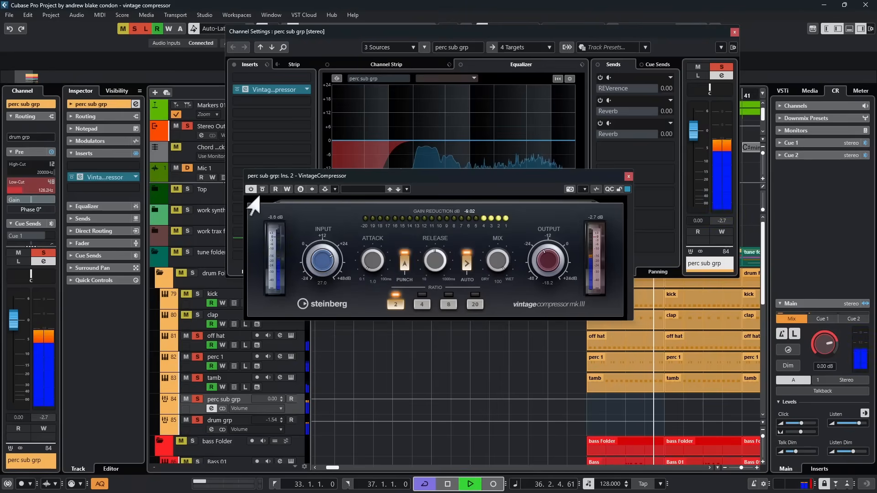
Step: Compare the soloed percussion group with its compressor bypassed and active using Punch and Auto release
left_click(261, 190)
left_click(262, 189)
key("space")
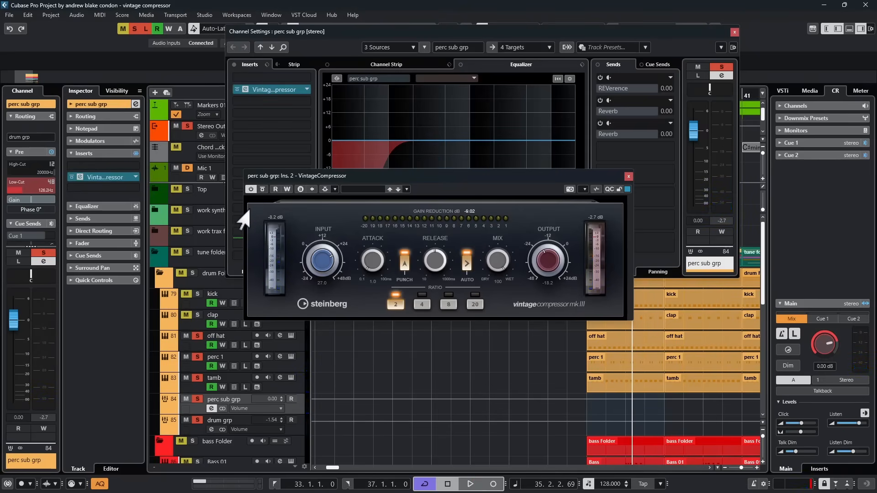
key("space")
left_click(262, 189)
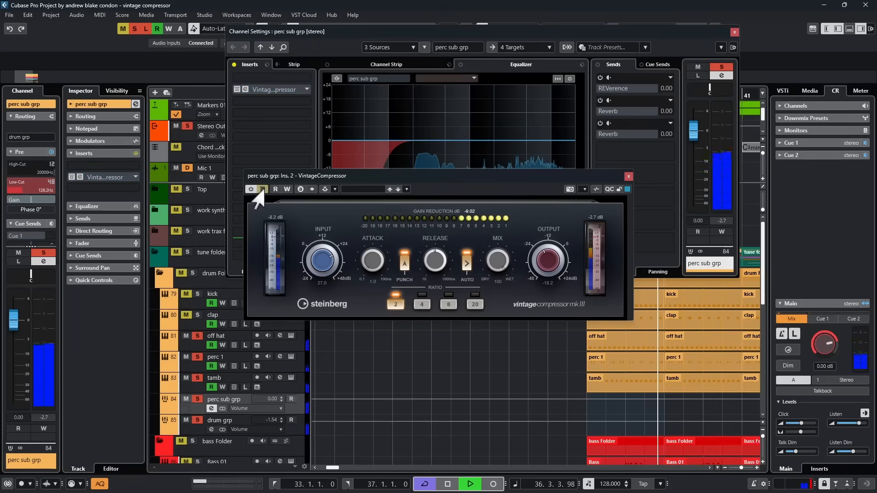
left_click(261, 189)
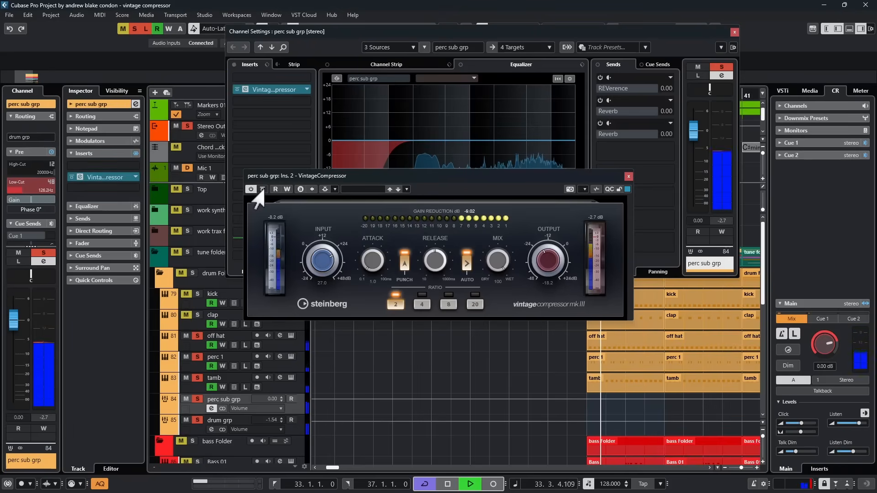
key("space")
Step: Play the mix and examine the Vintage compressor's detailed settings in the master out comp channel strip
key("space")
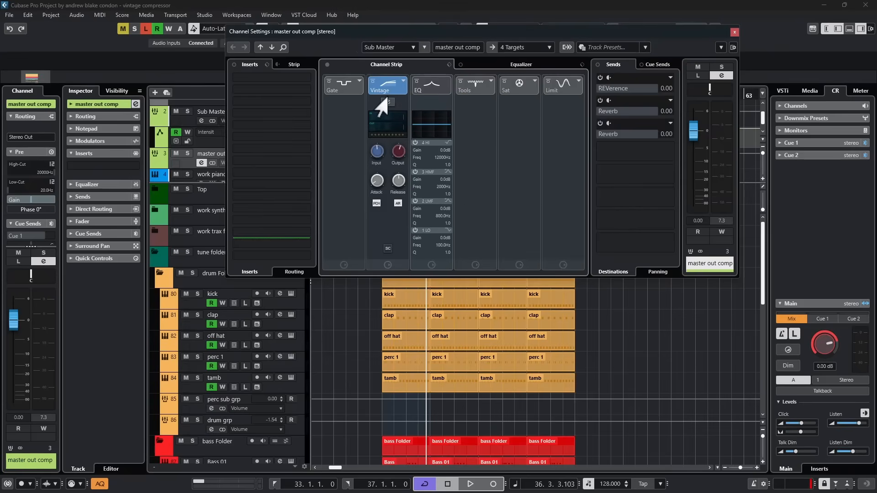
left_click(386, 101)
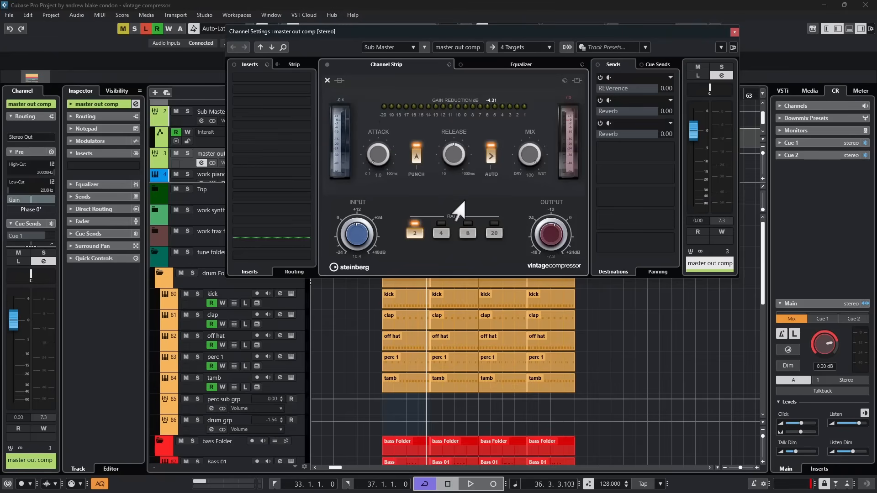
left_click(327, 80)
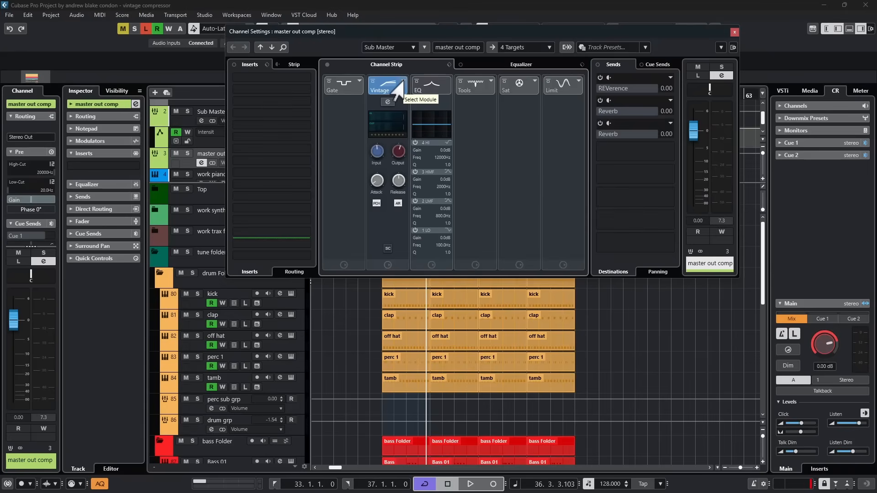
left_click(388, 101)
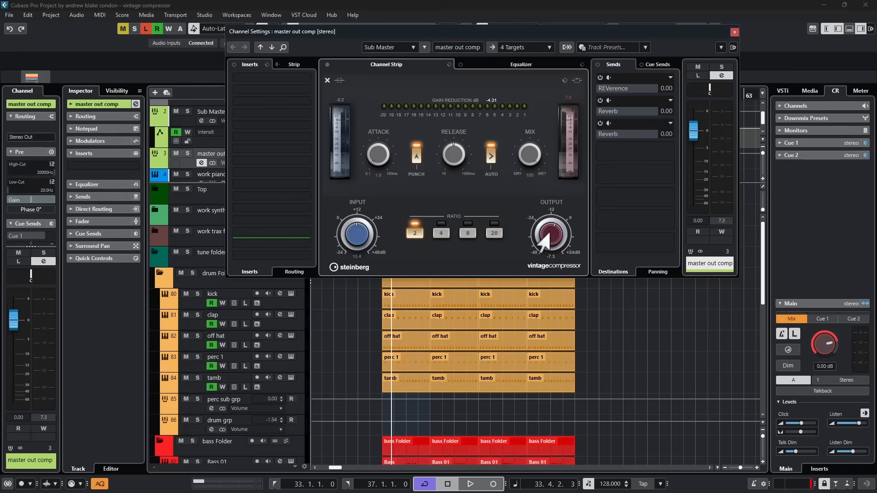
left_click(327, 80)
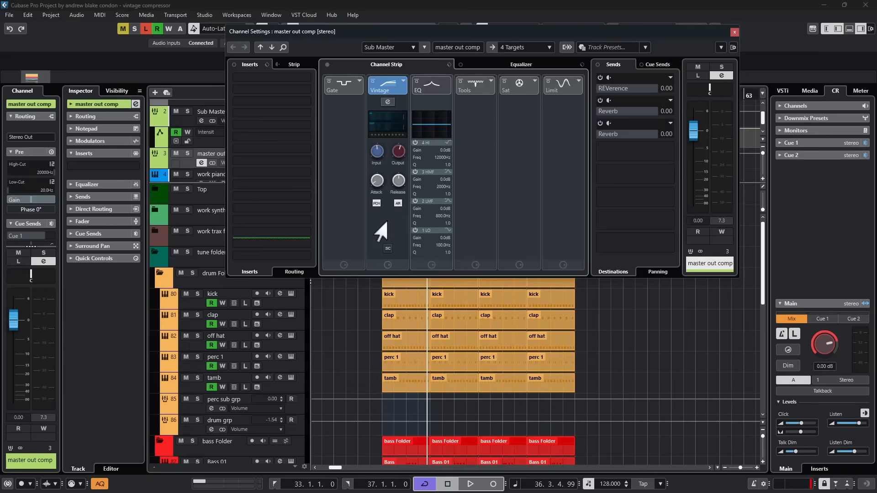
Step: Enable the Brickwall limiter and Tape Saturation in the master out comp channel strip, and adjust the saturation drive during playback
left_click(556, 90)
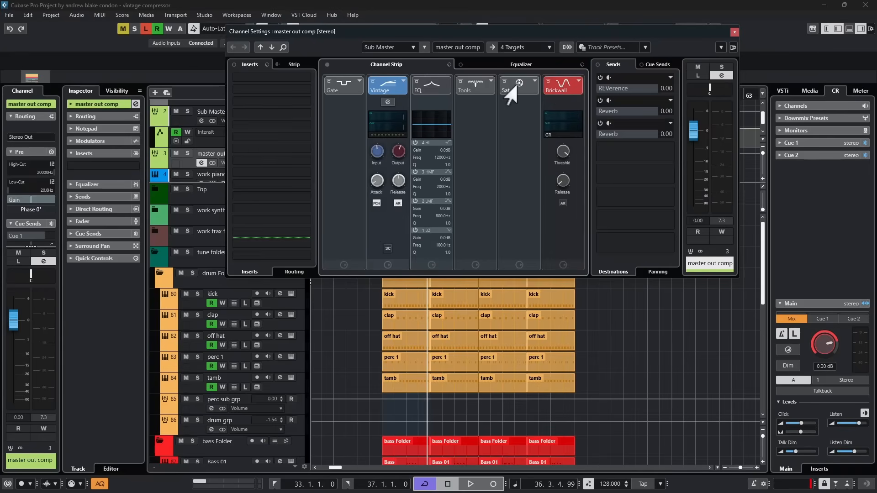
left_click(508, 90)
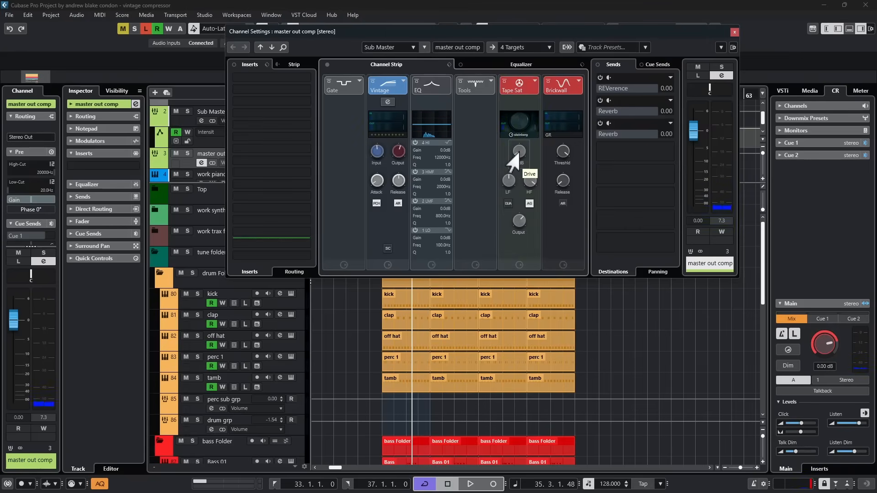
key("space")
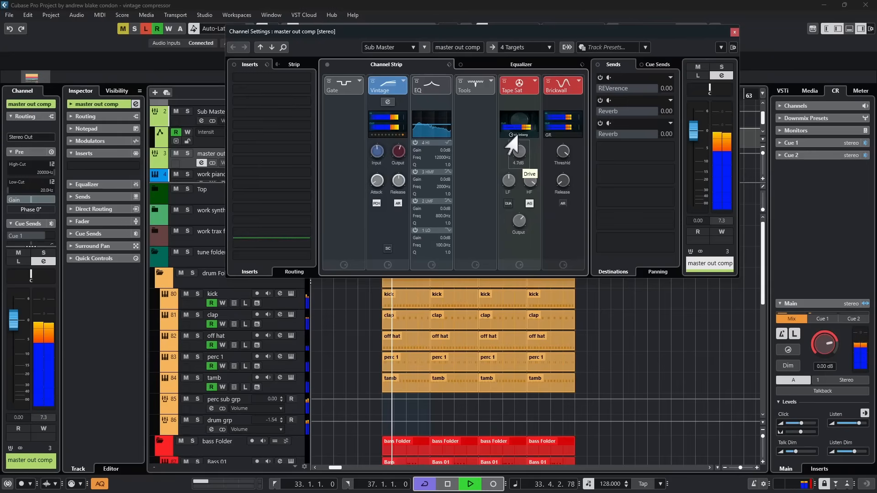
left_click_drag(511, 140, 506, 149)
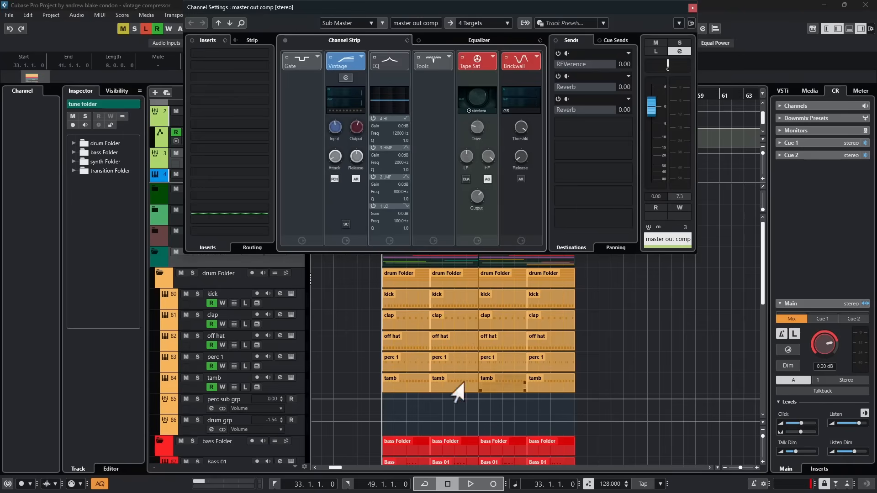
Step: Play the full mix from bar 33 with the master processing active and look over the drum, bass, synth and transition tracks
key("space")
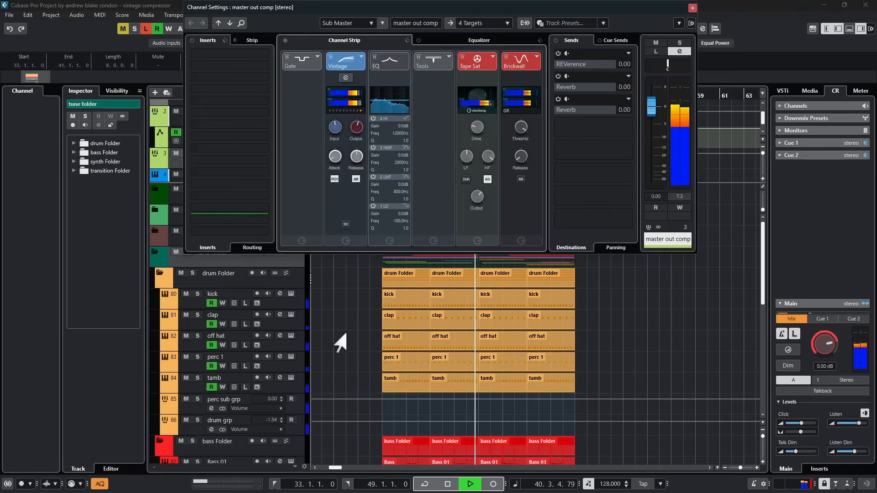
scroll(340, 342, "down", 10)
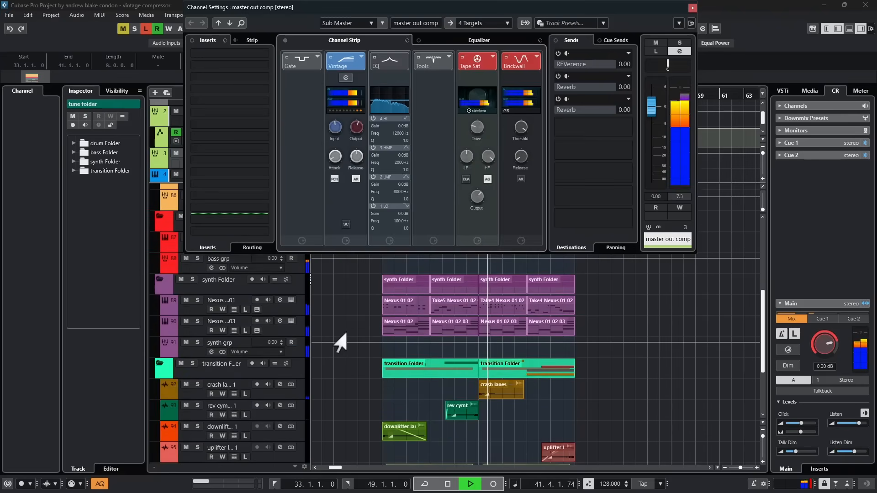
scroll(340, 342, "up", 3)
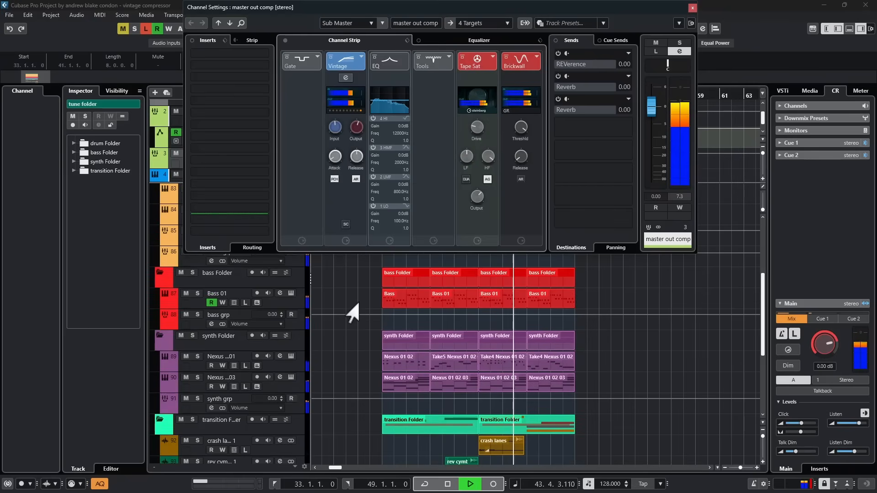
scroll(345, 343, "up", 3)
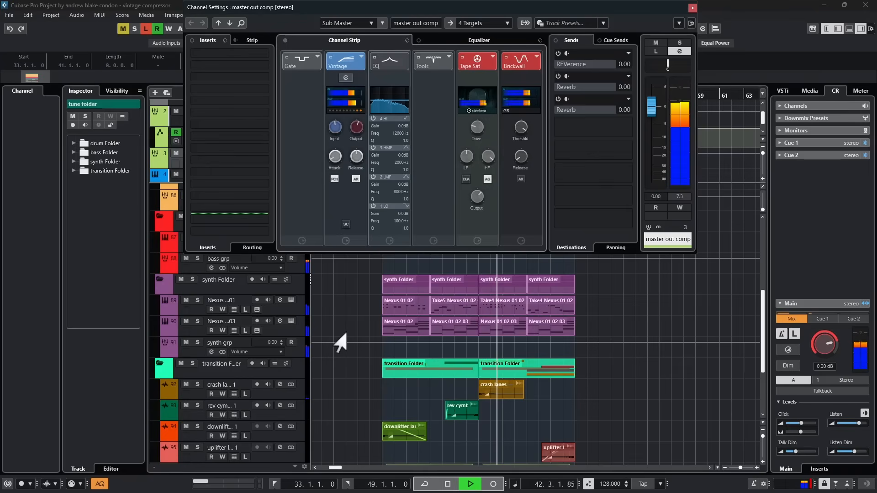
scroll(340, 343, "up", 3)
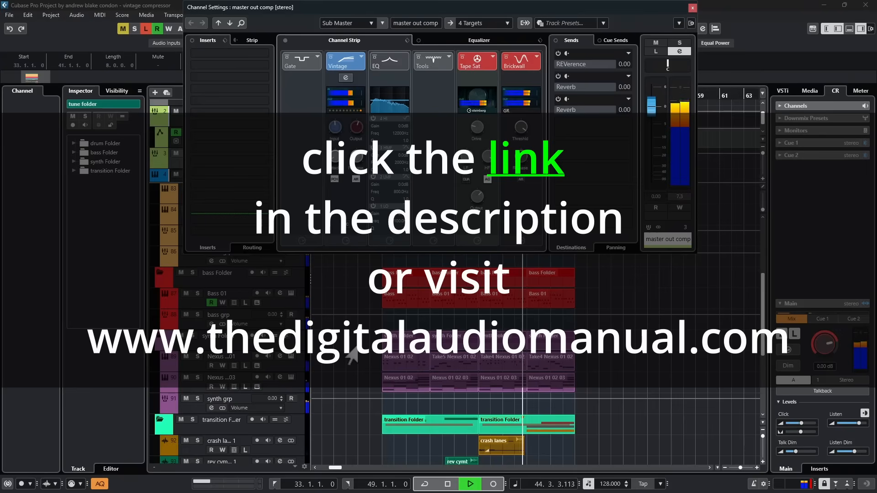
scroll(352, 357, "up", 3)
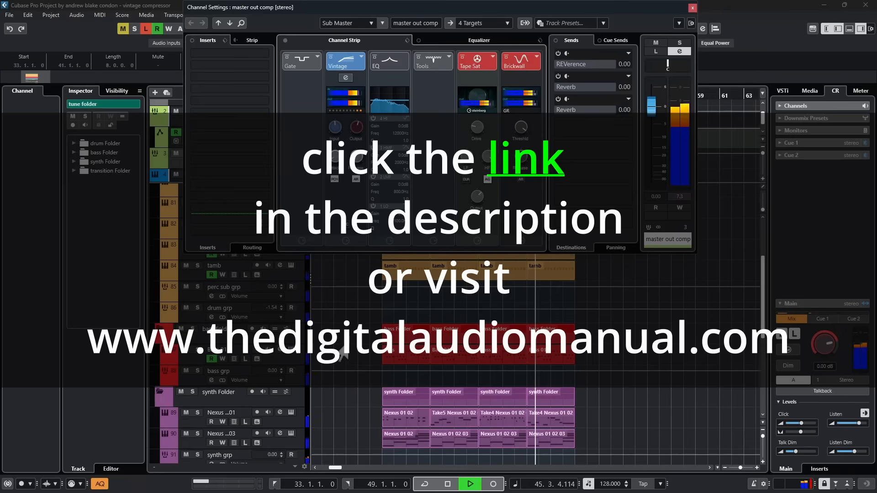